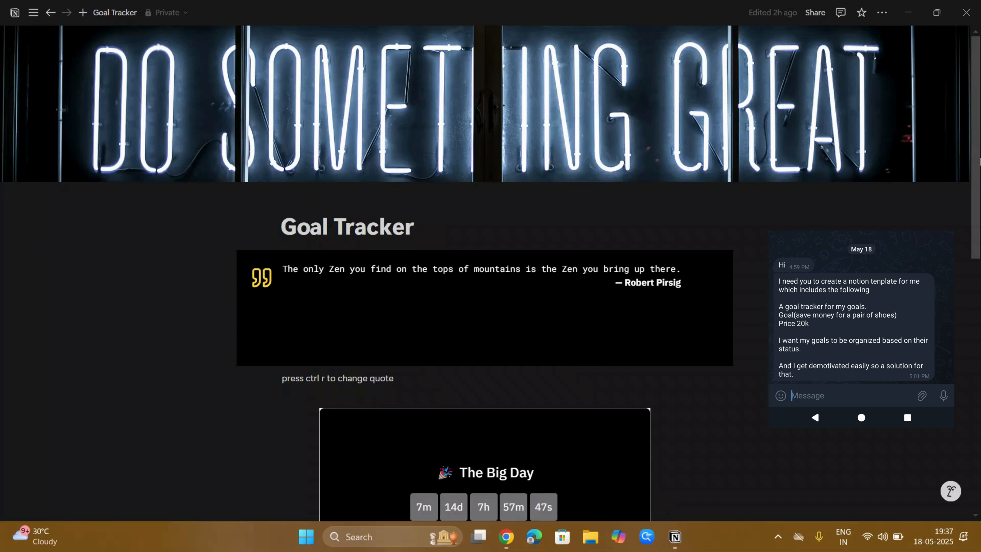
Look through the finished Goal Tracker page, examining its quote, countdown, goals board and savings table with the formula column
left_click(979, 159)
left_click(975, 166)
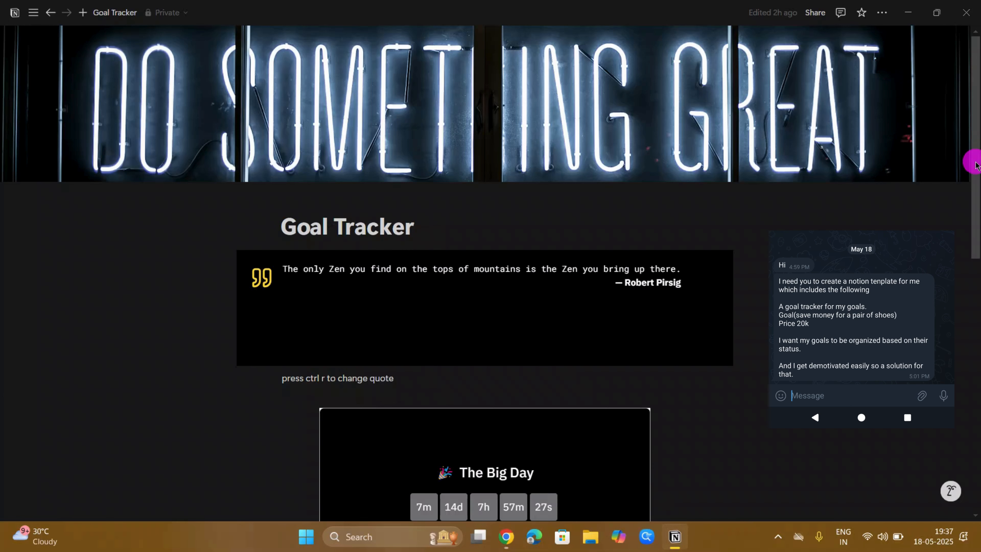
left_click_drag(975, 165, 980, 411)
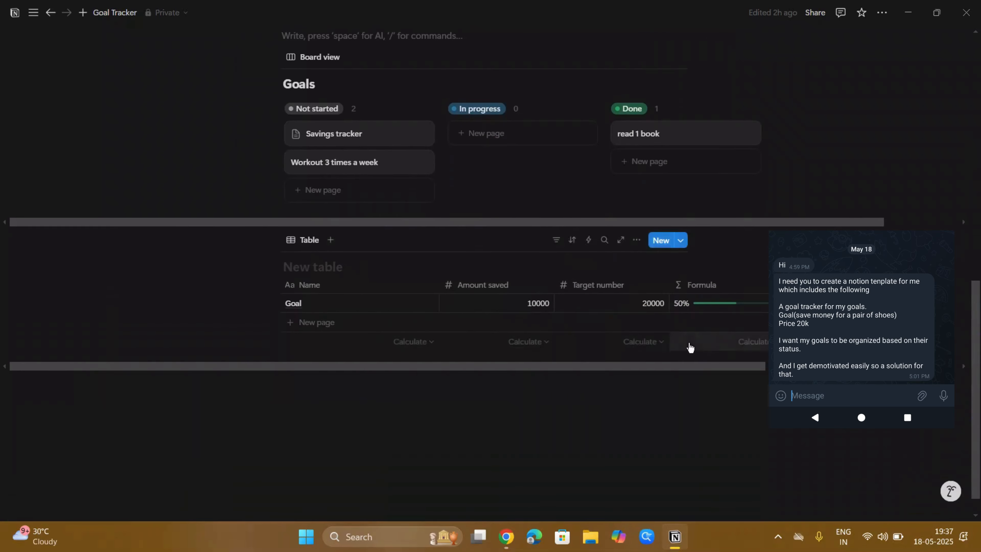
left_click_drag(435, 245, 380, 243)
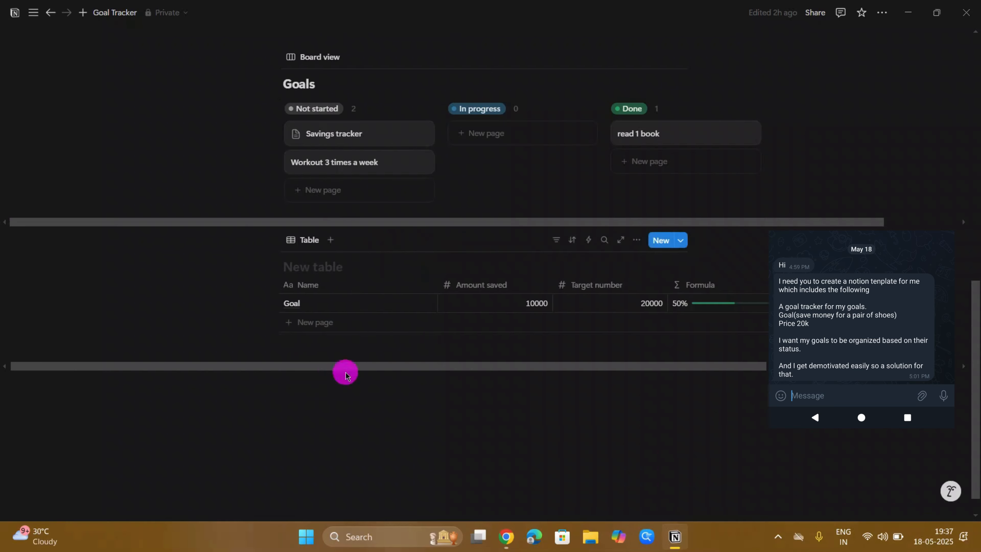
left_click_drag(344, 367, 465, 366)
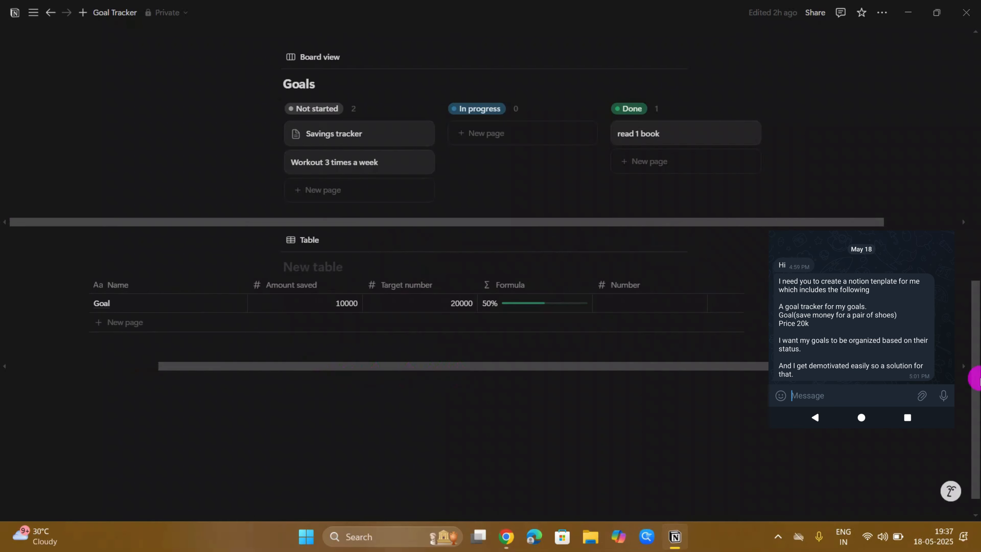
left_click_drag(975, 373, 974, 129)
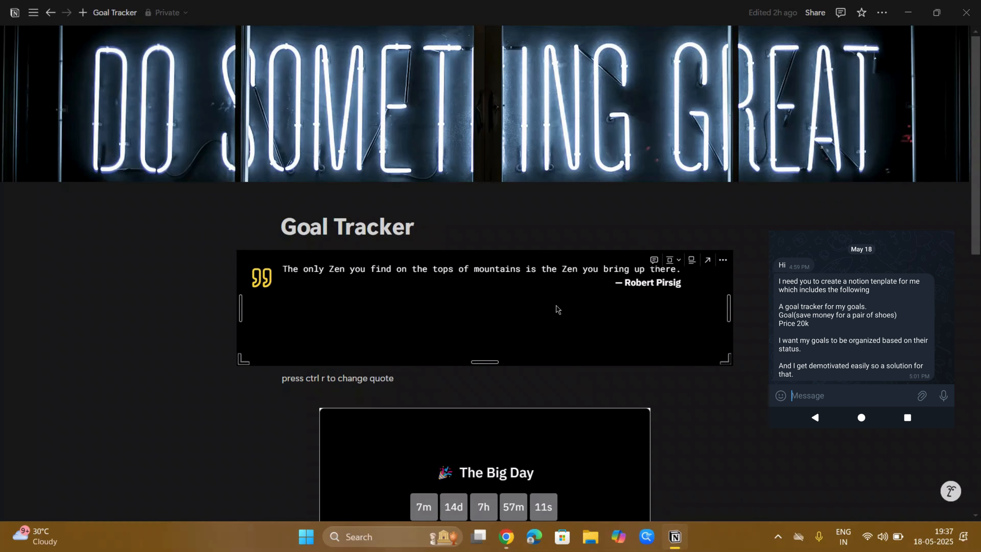
scroll(556, 310, "down", 5)
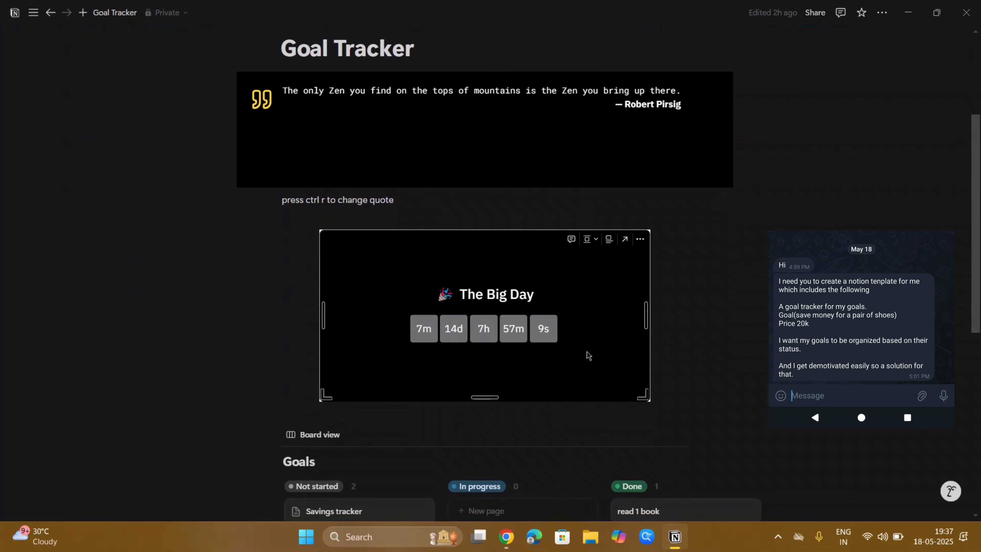
left_click_drag(977, 292, 978, 156)
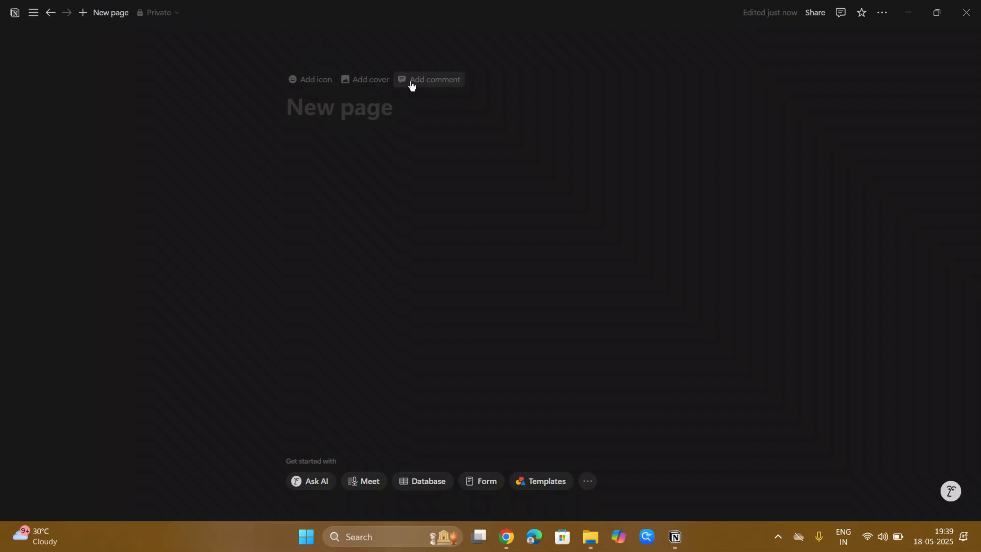
Add a cover to the new page, using the neon "DO SOMETHING GREAT" image from an Unsplash search for "motivational"
left_click(371, 80)
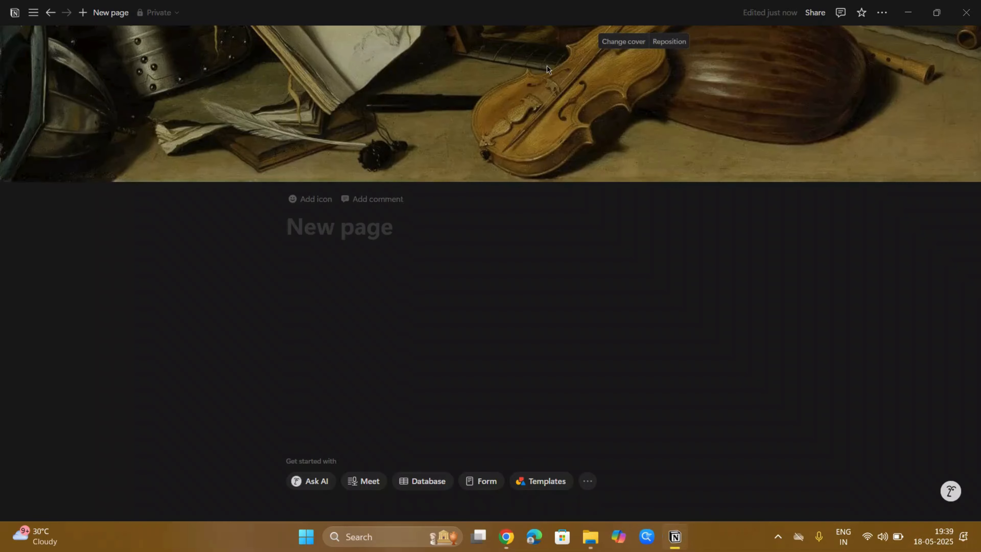
left_click(617, 46)
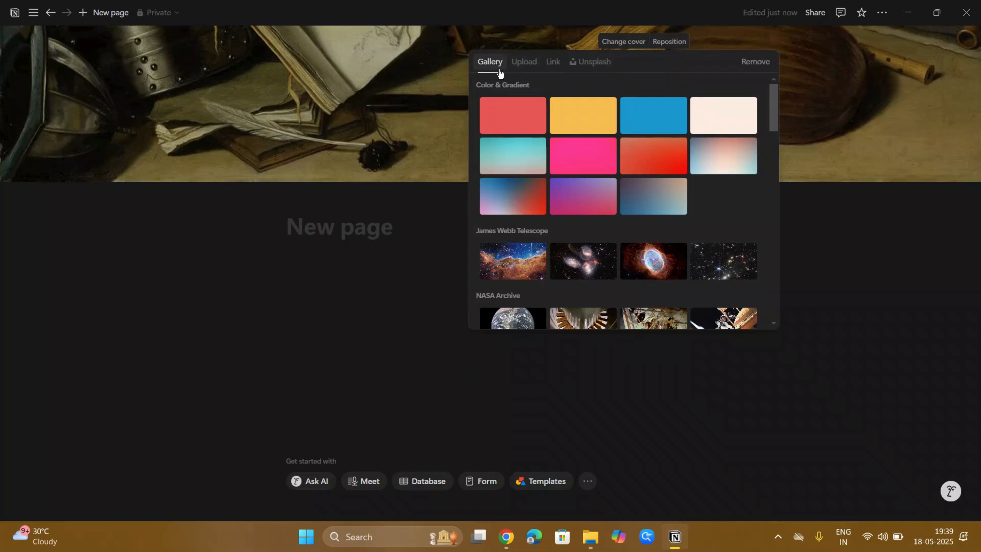
left_click(525, 64)
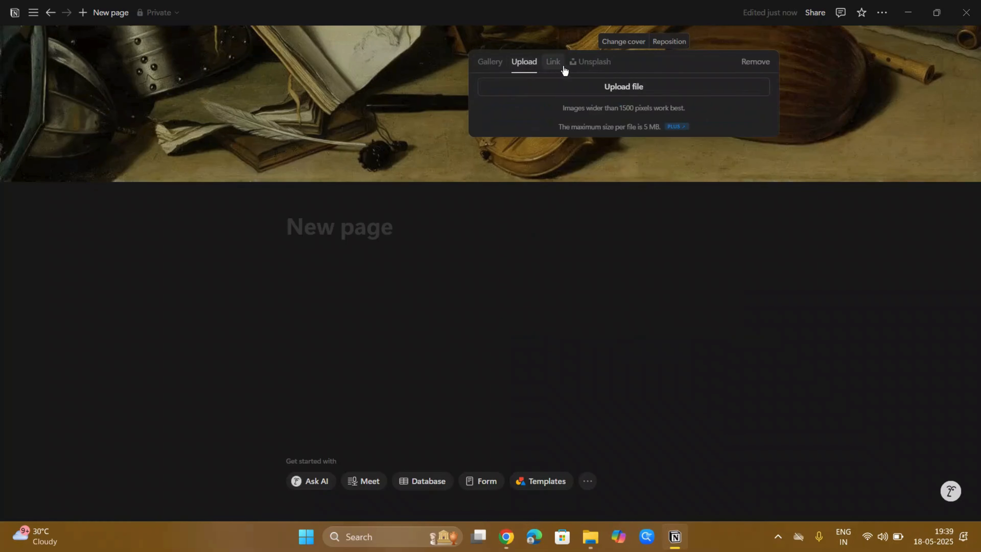
left_click(591, 65)
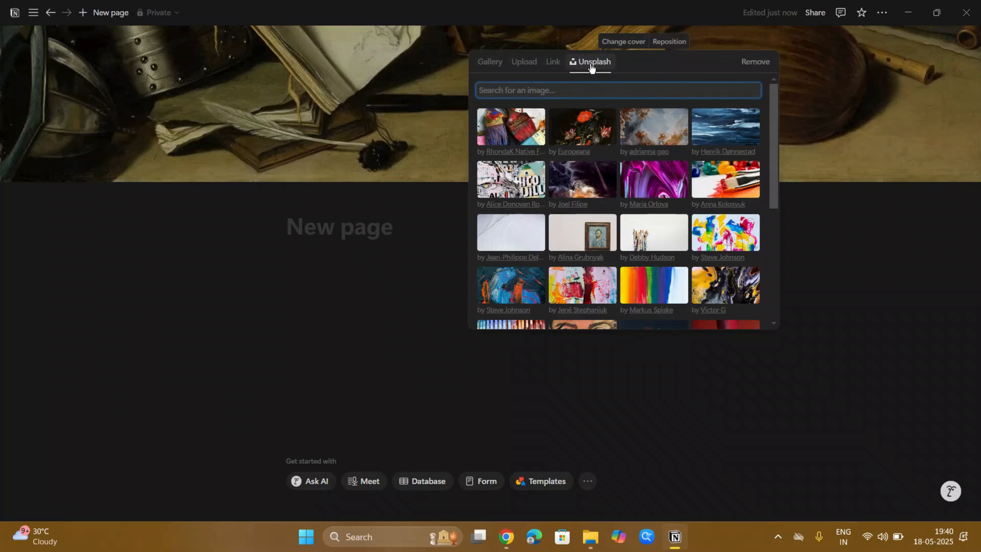
type("mo")
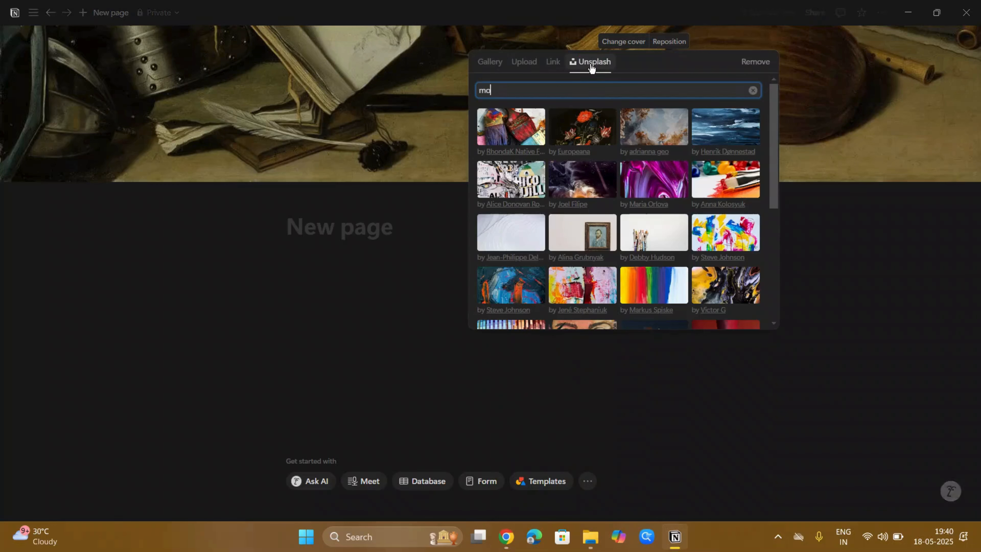
type("tiv")
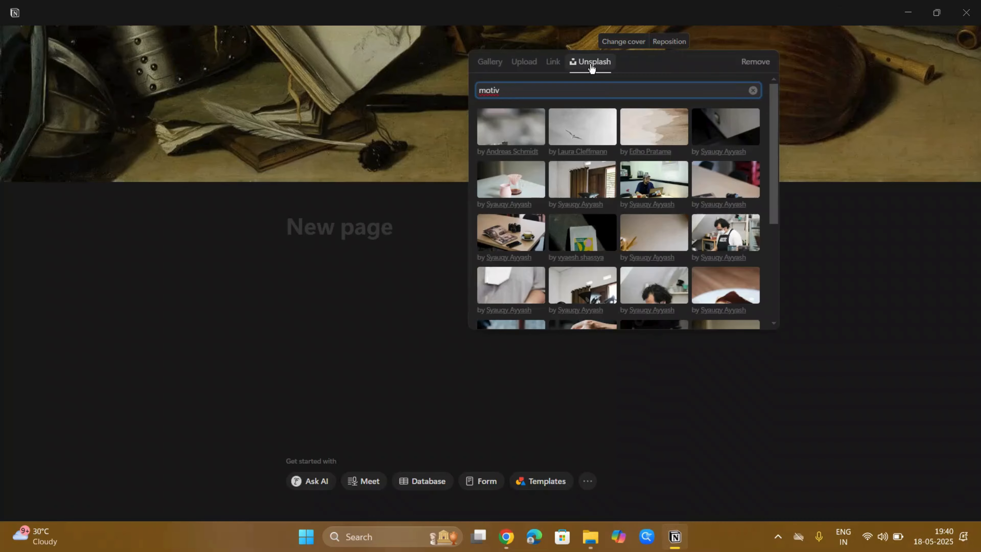
type("a")
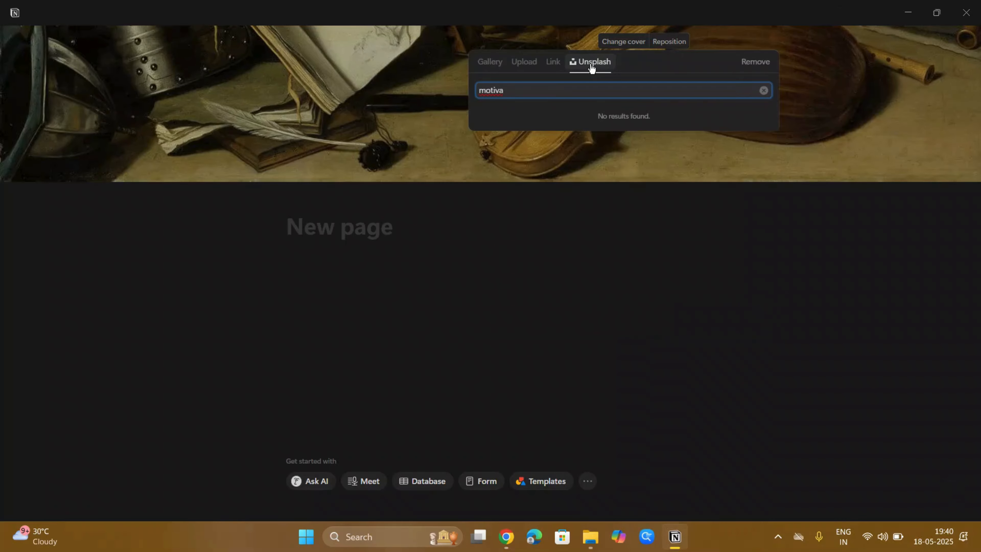
type("tiona")
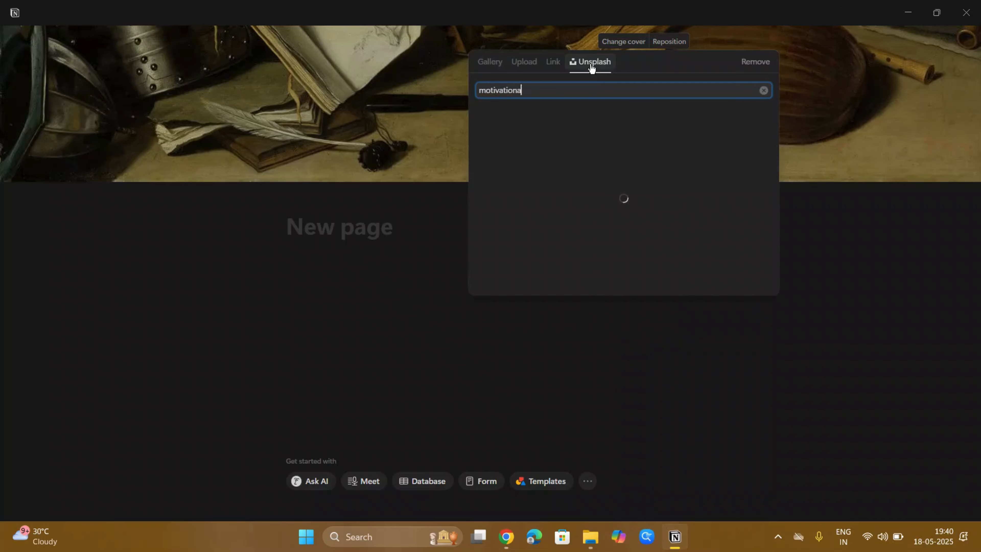
type("l")
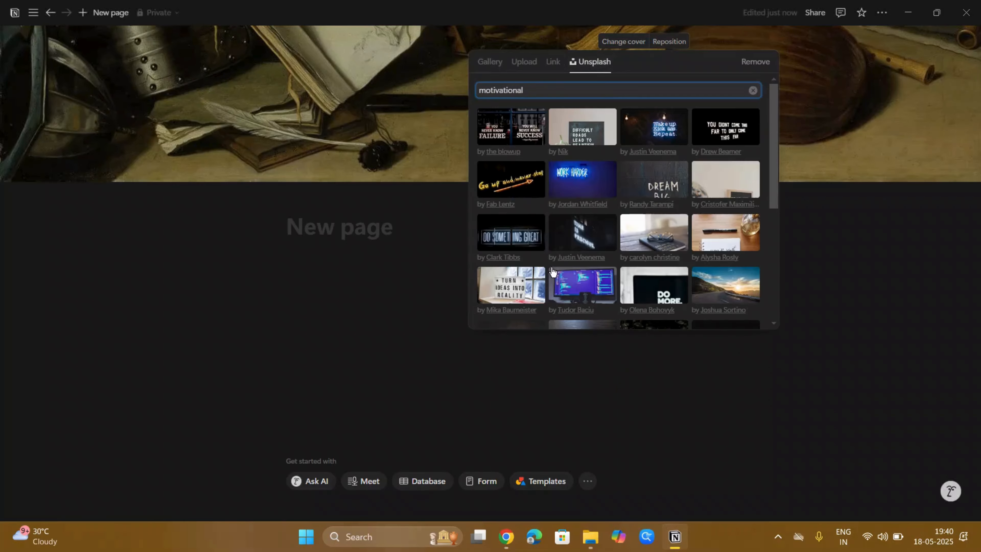
left_click(507, 245)
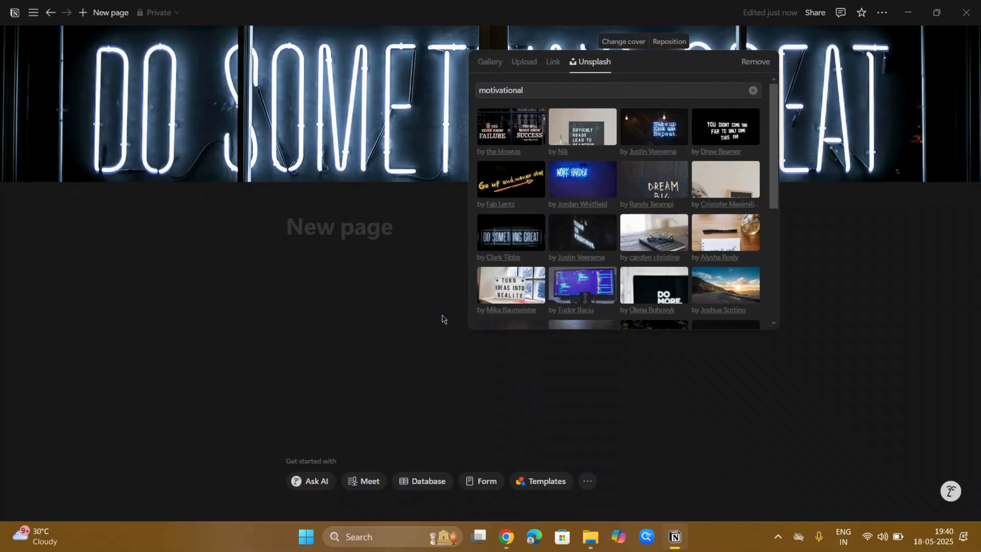
left_click(419, 307)
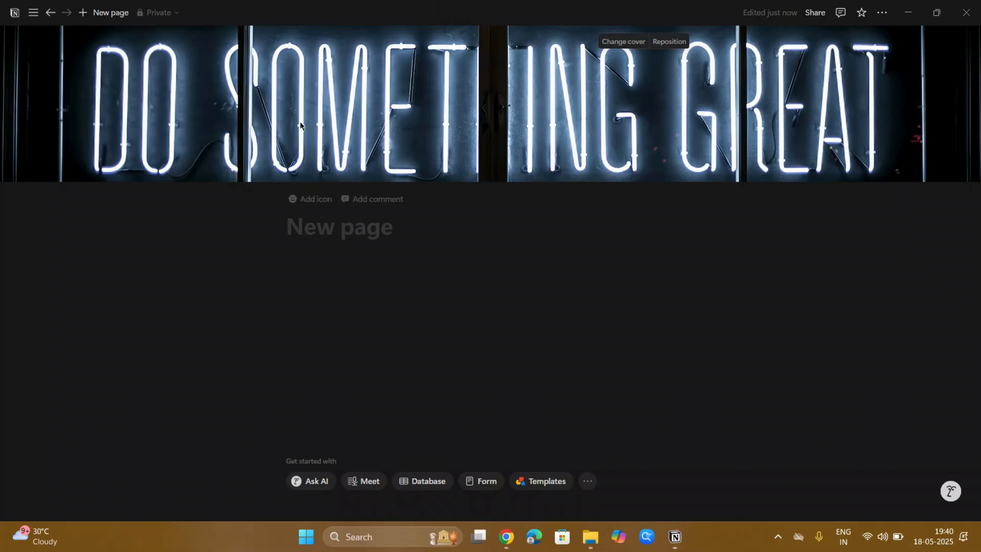
Title the page "Goal tracker for" followed by the client's first name, and start an empty line below it
left_click(320, 234)
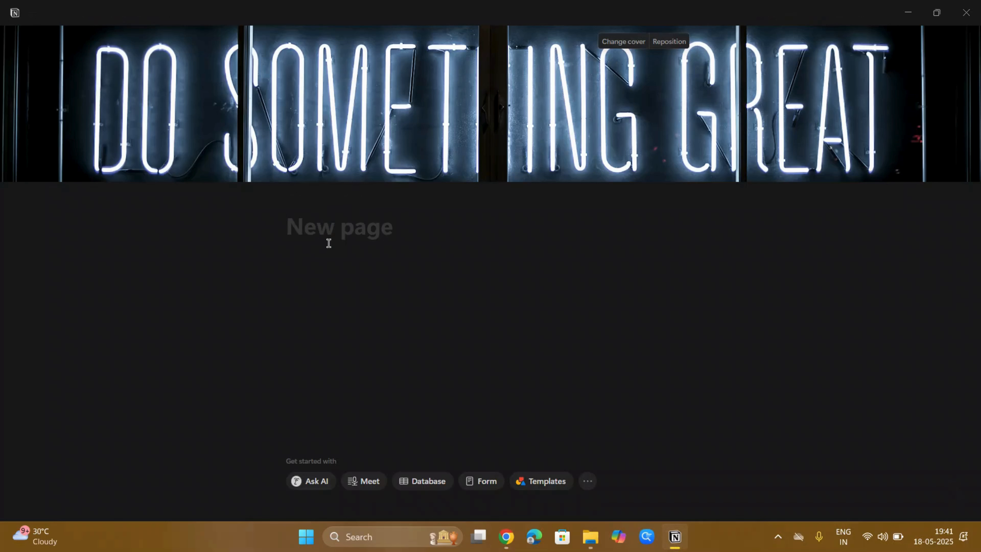
type("Goal tracker ")
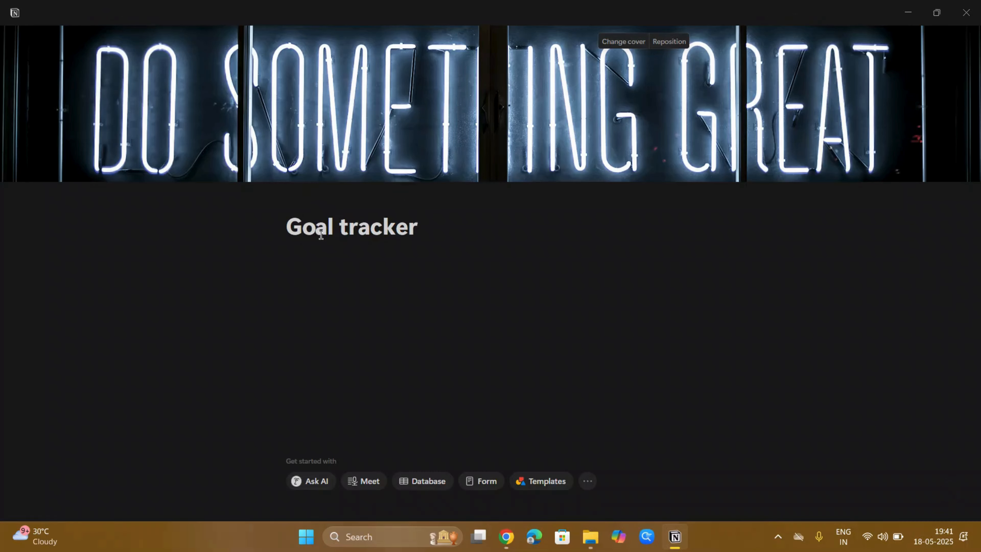
type("for JA")
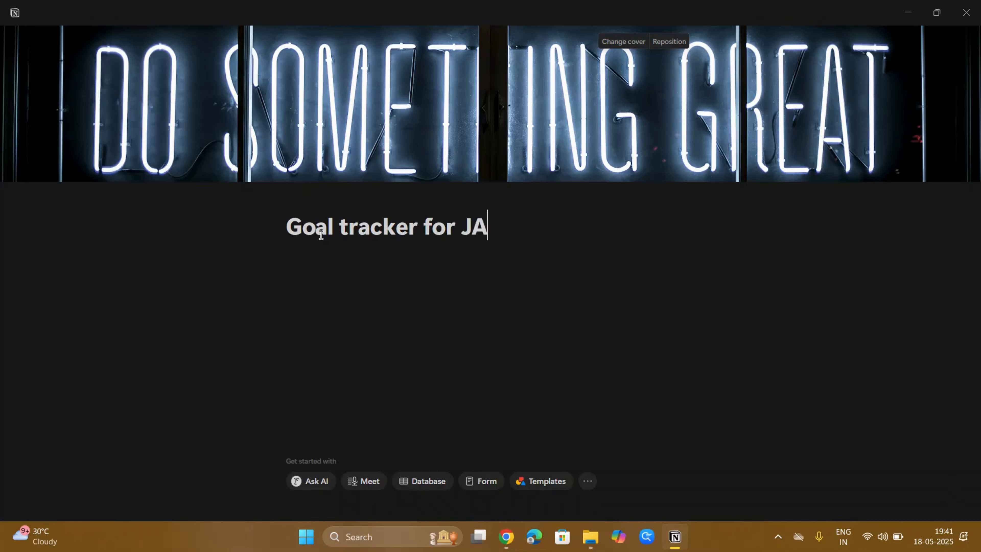
key("BackSpace")
type("ack")
key("Return")
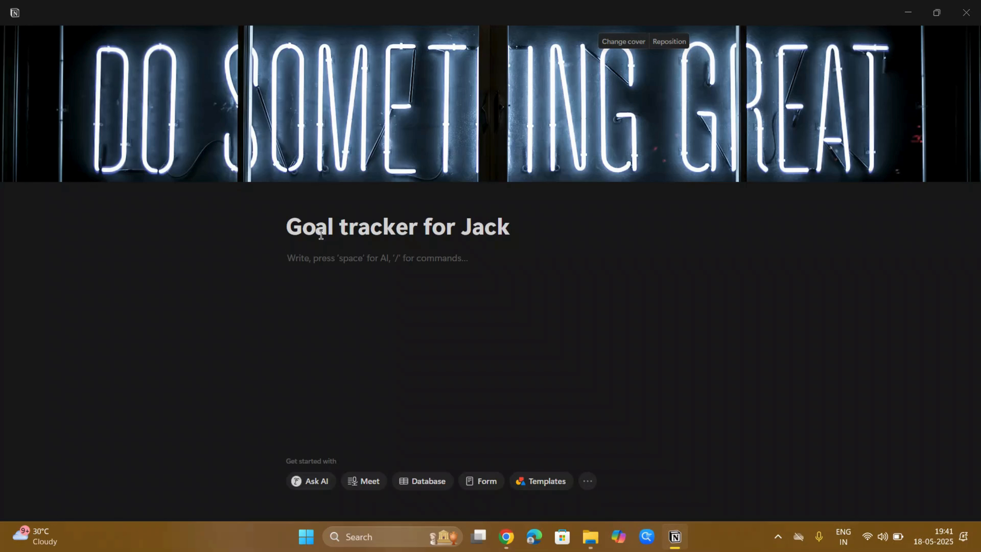
type("/")
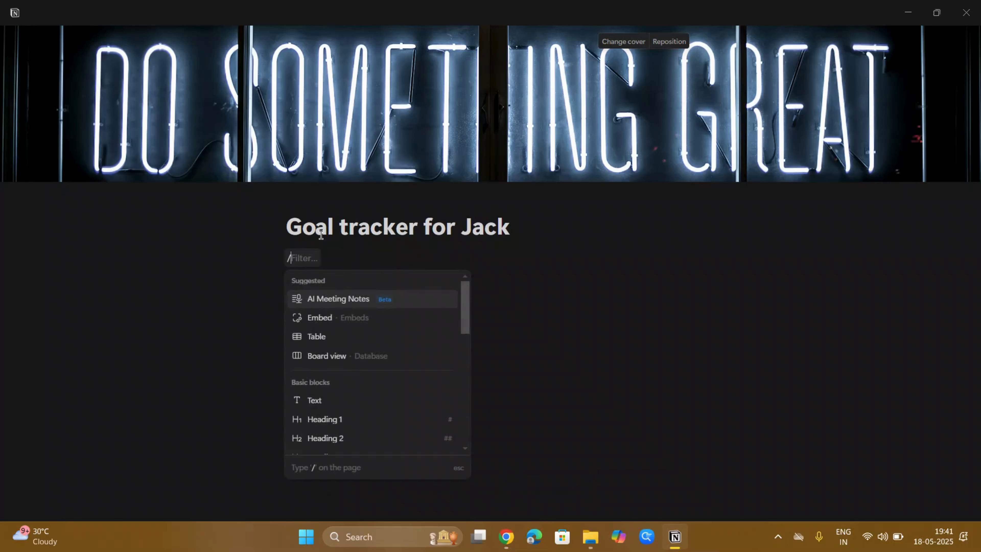
key("BackSpace")
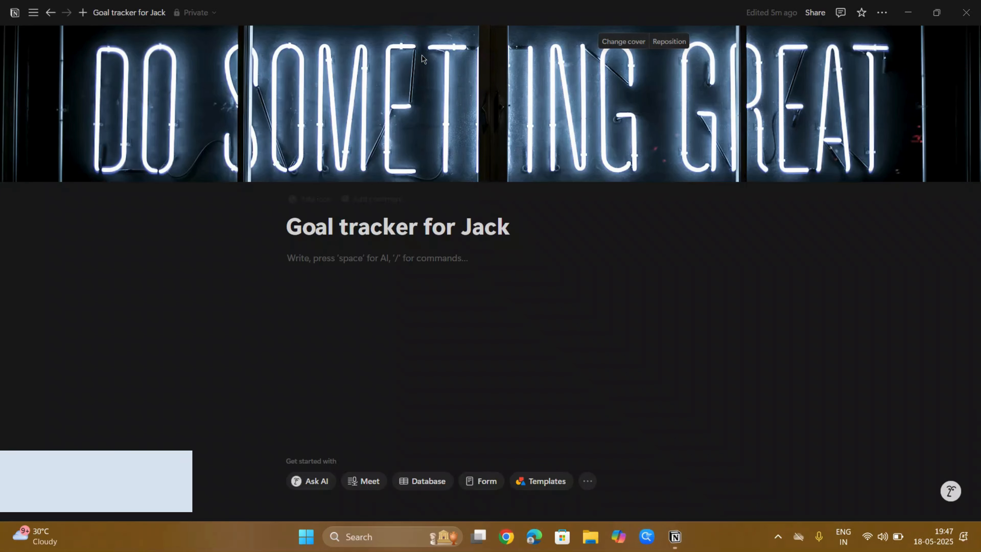
Switch to Chrome, search for "widgetbox", and log in to widgetbox.app in a maximized window
left_click(338, 263)
left_click(506, 536)
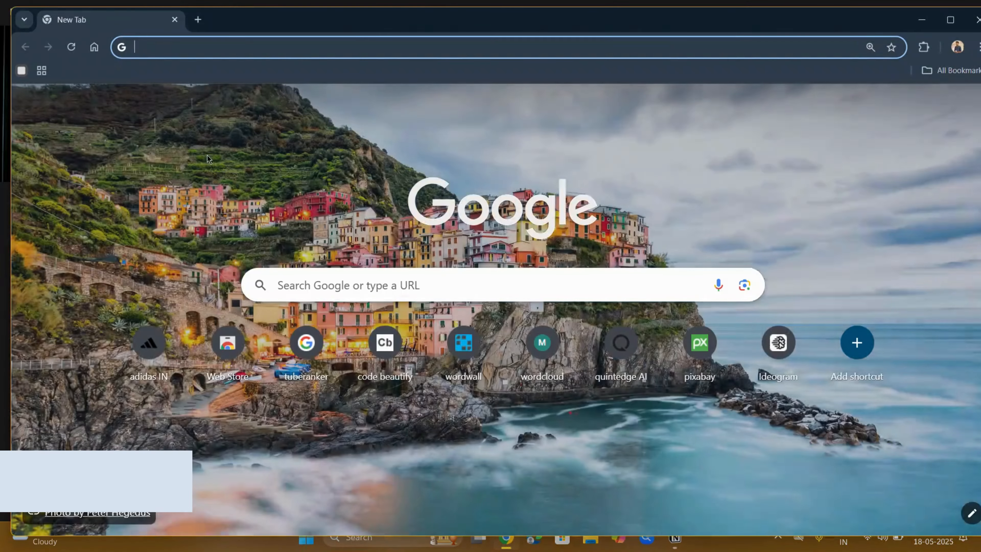
type("widgetbox")
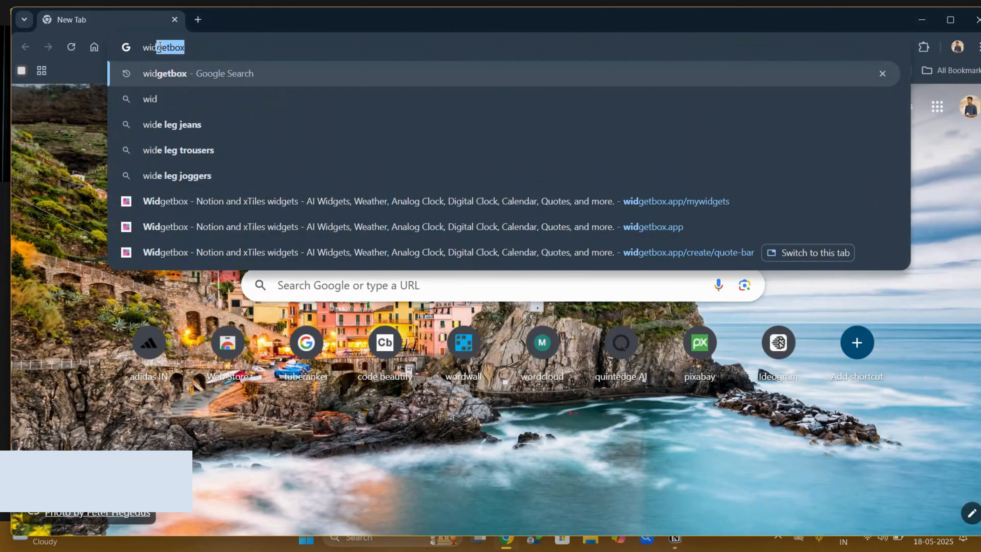
left_click(128, 79)
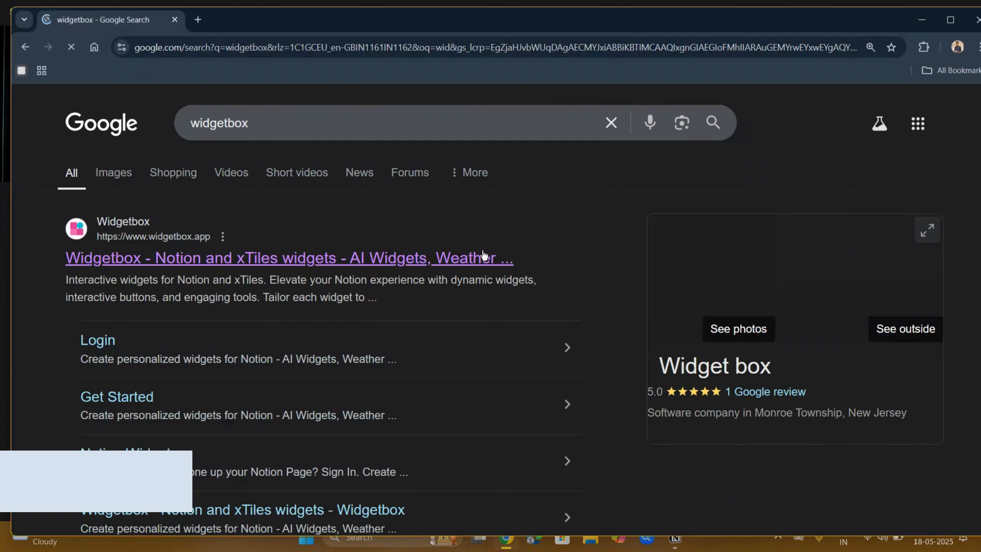
left_click(378, 262)
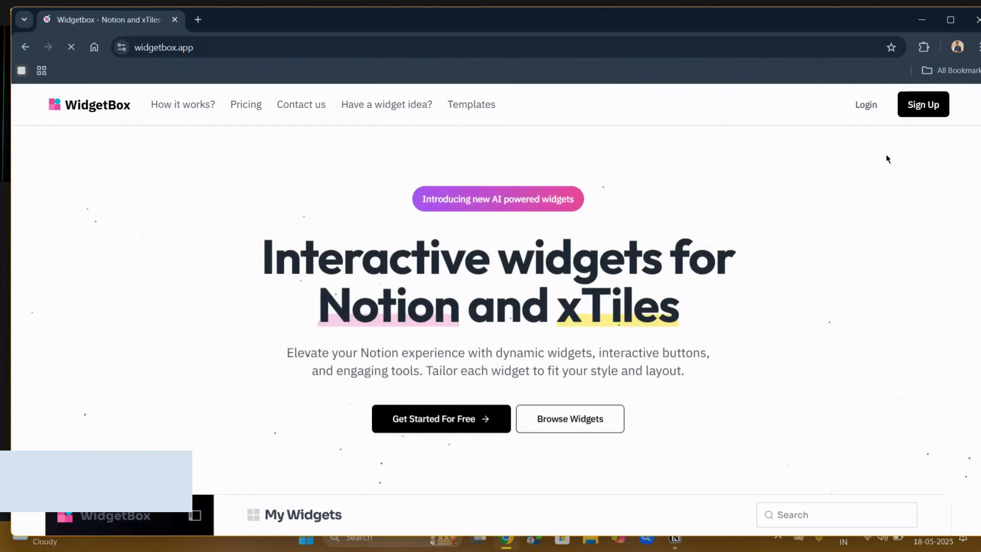
left_click(872, 103)
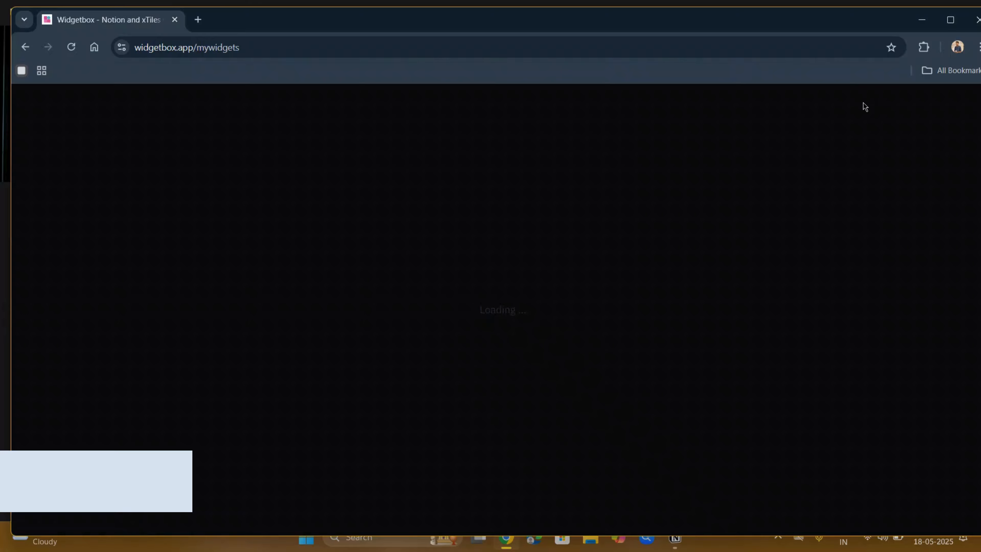
left_click(951, 20)
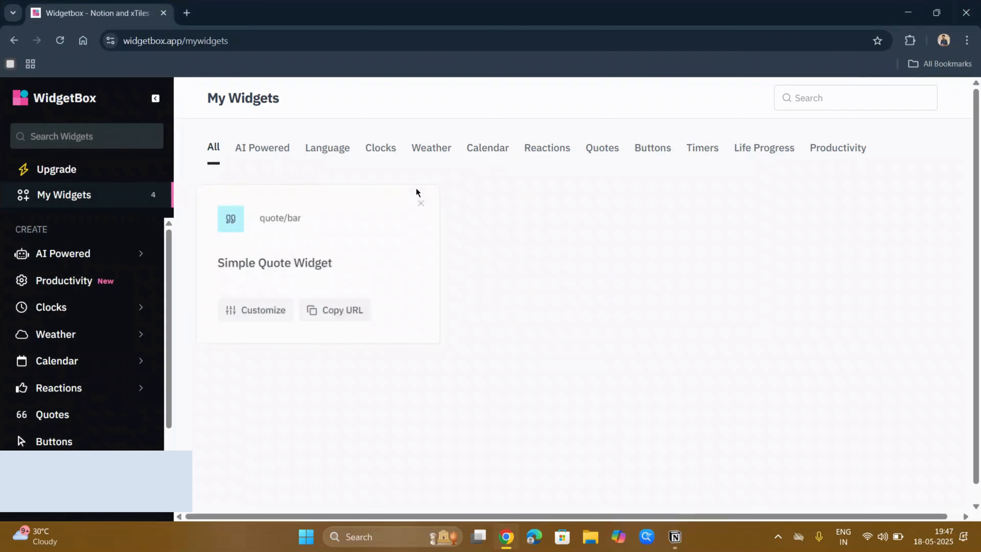
Create a Quote Bar widget from the Quotes category and review its customization options
left_click_drag(169, 332, 173, 382)
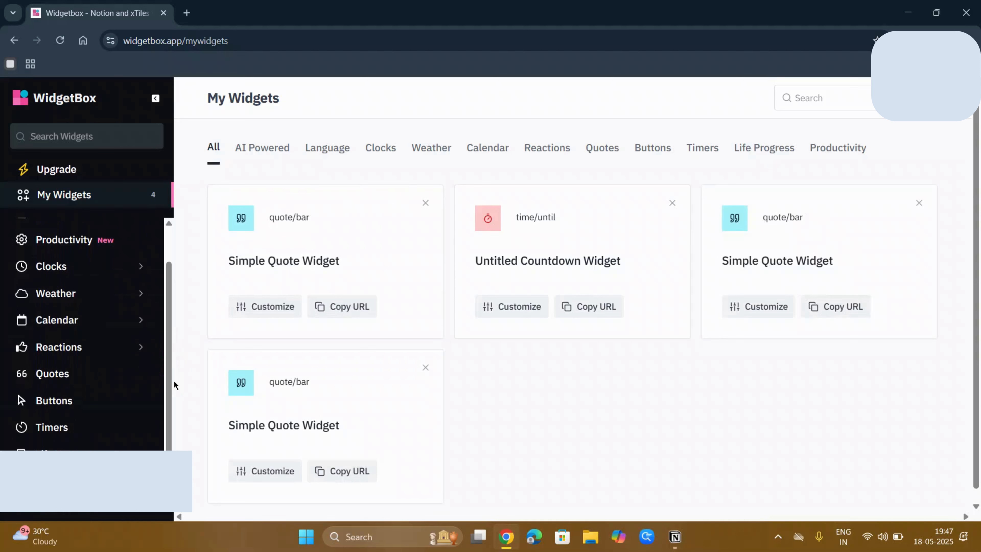
left_click(57, 383)
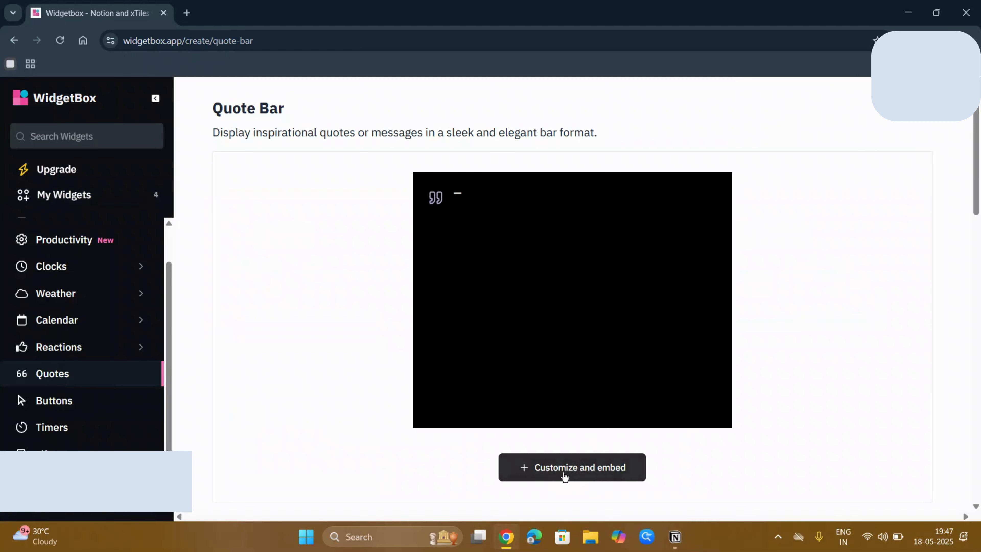
left_click(558, 468)
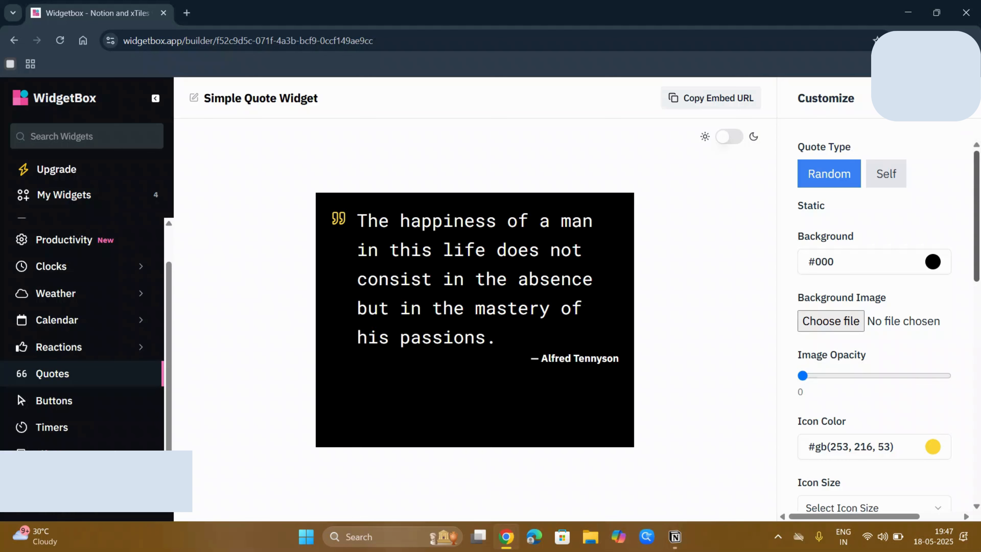
scroll(974, 196, "down", 1)
scroll(974, 176, "up", 1)
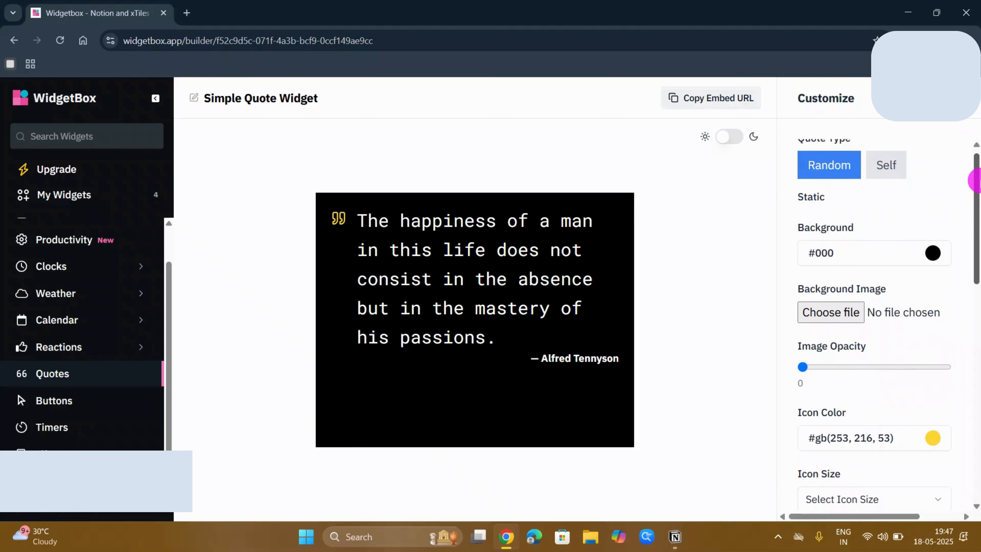
scroll(974, 182, "up", 1)
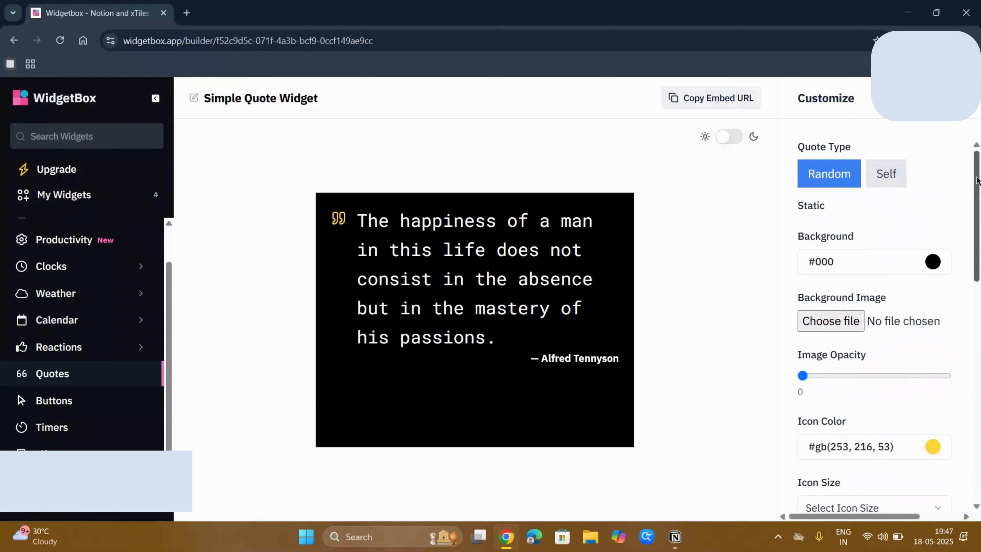
Set the quote widget preview to dark mode, copy its embed URL, and switch back to Notion
left_click(729, 138)
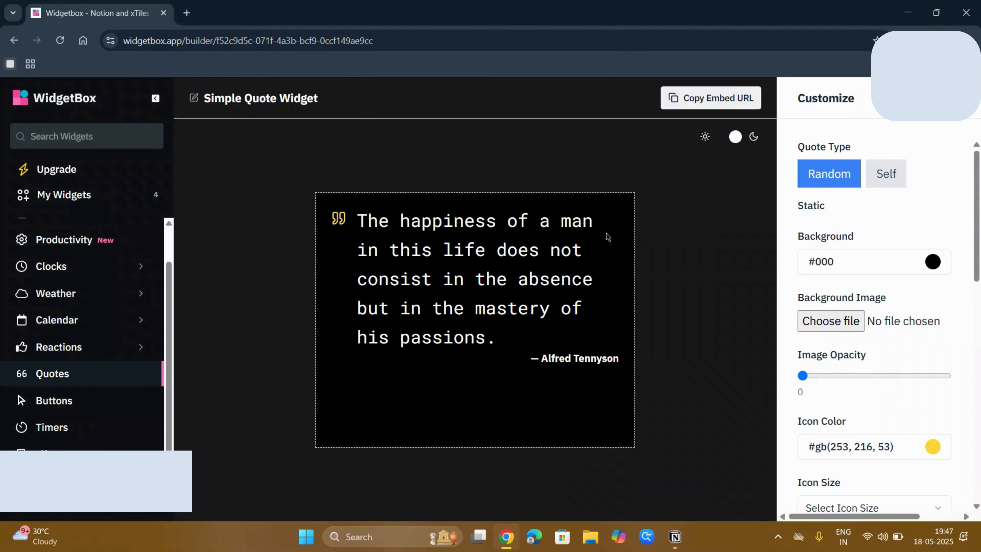
left_click(701, 98)
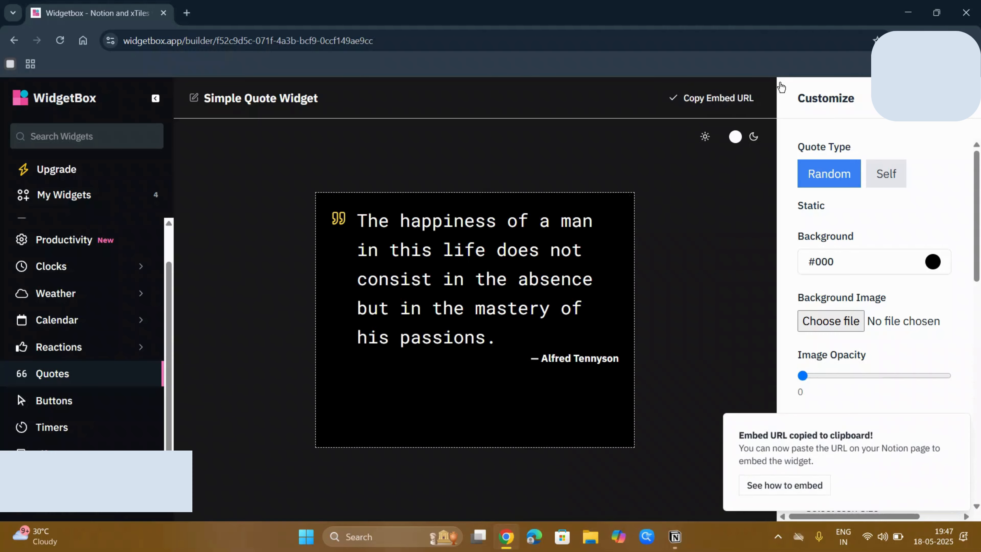
key("alt+Tab")
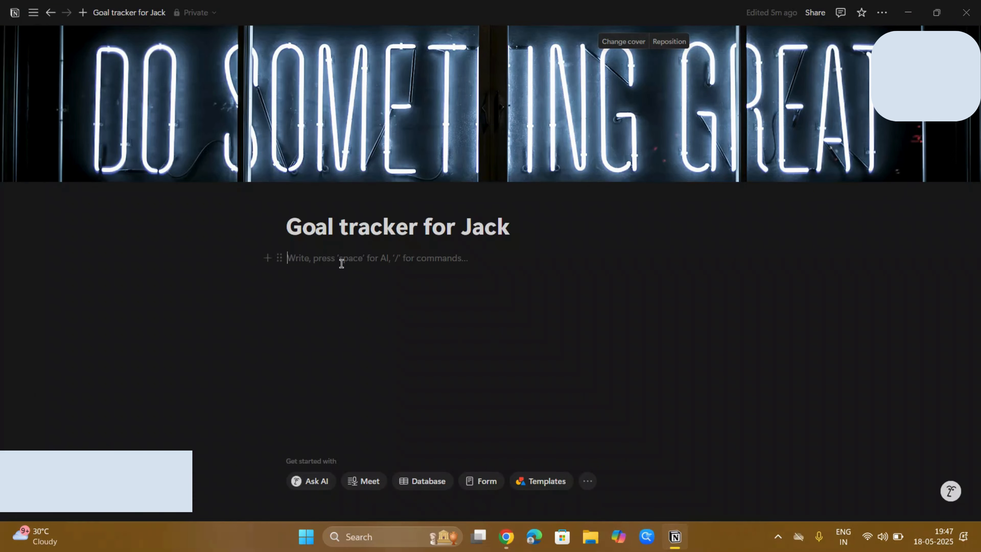
Insert an Embed block on the empty line below the page title using the copied quote widget URL
type("/")
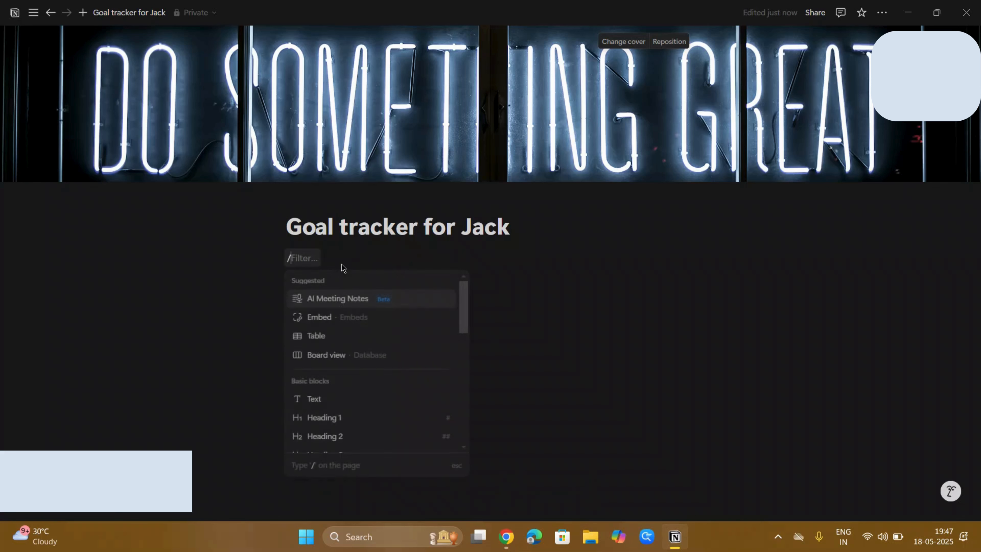
type("emb")
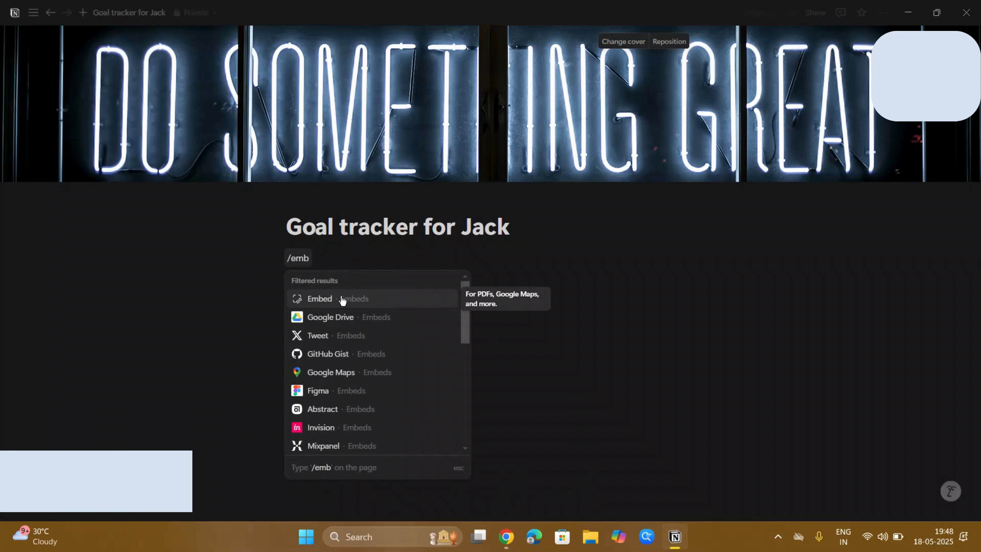
left_click(339, 299)
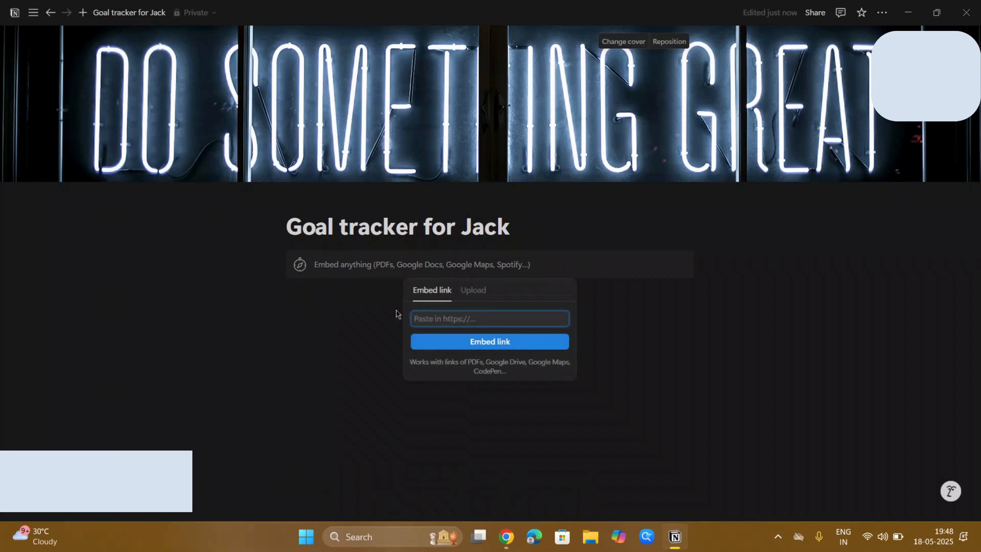
key("ctrl+v")
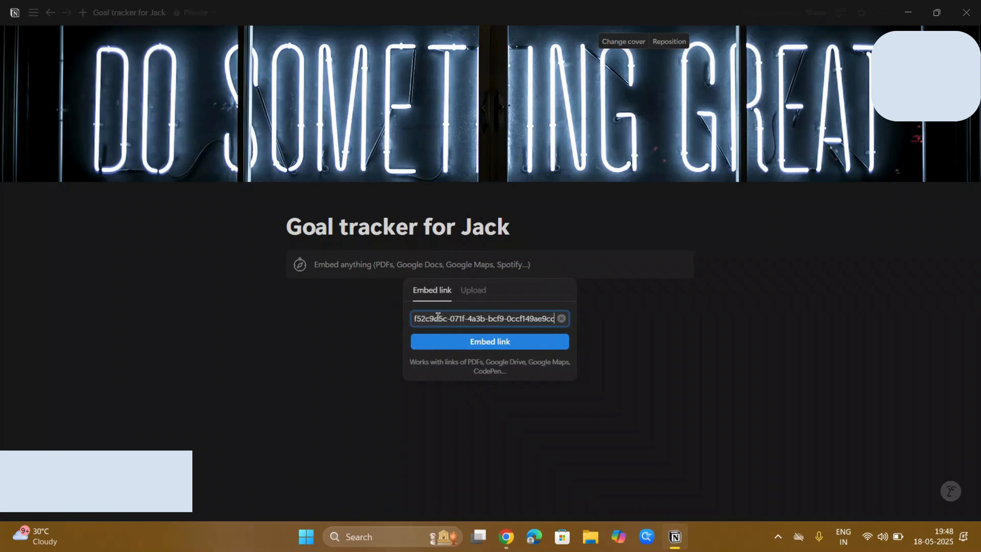
left_click(465, 351)
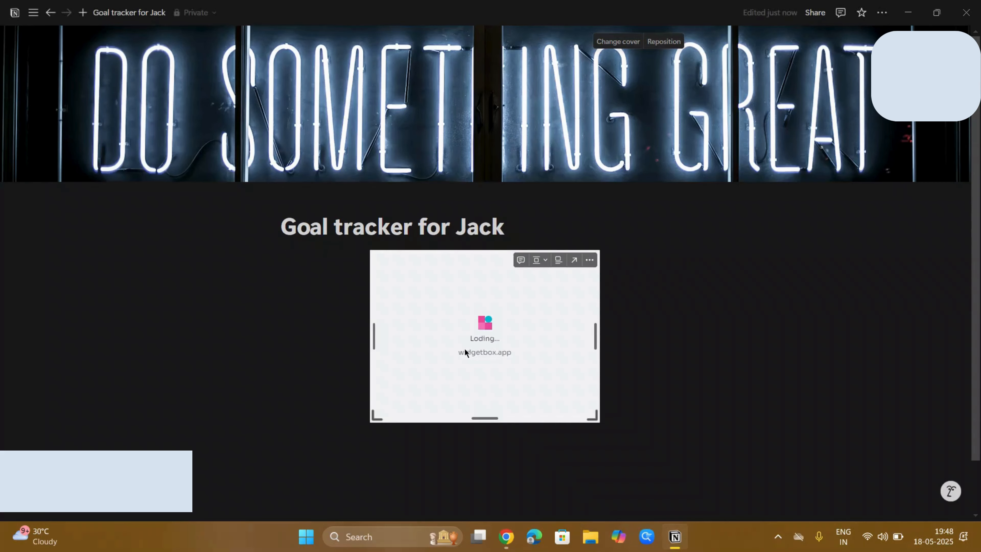
Widen the quote embed to the full width of the page content and reload the page to refresh the quote
left_click_drag(373, 335, 285, 325)
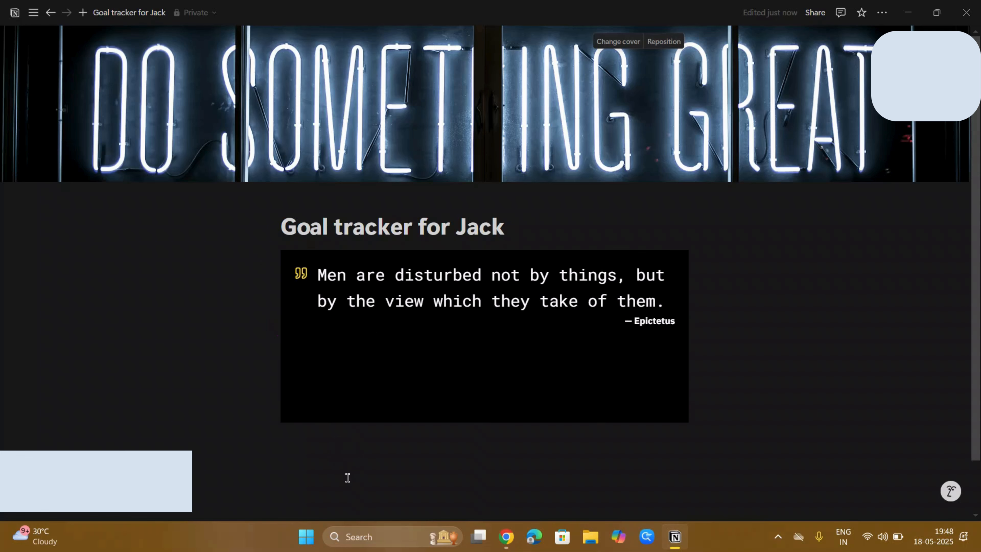
key("ctrl+r")
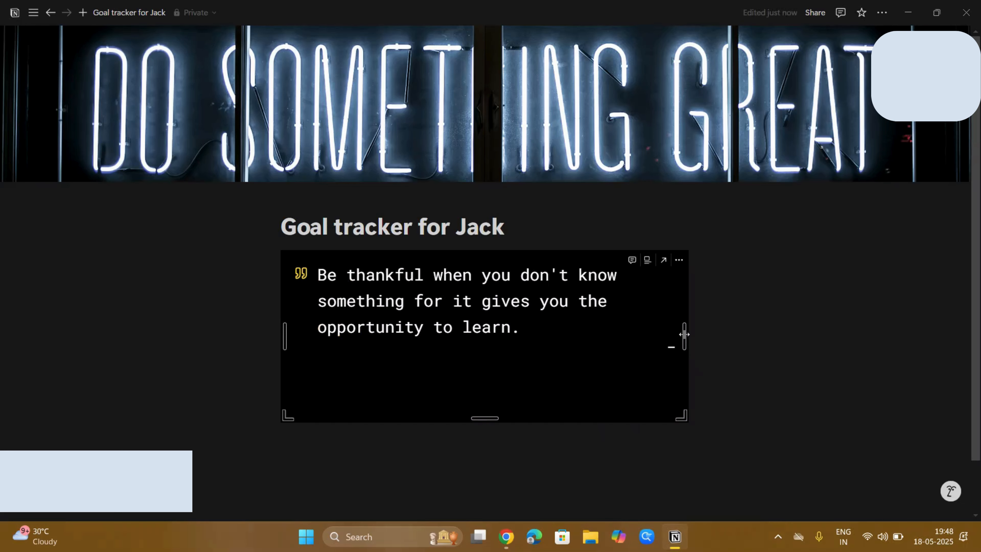
mouse_move(683, 335)
left_mouse_down()
mouse_move(782, 333)
mouse_move(699, 337)
left_mouse_up()
key("ctrl+r")
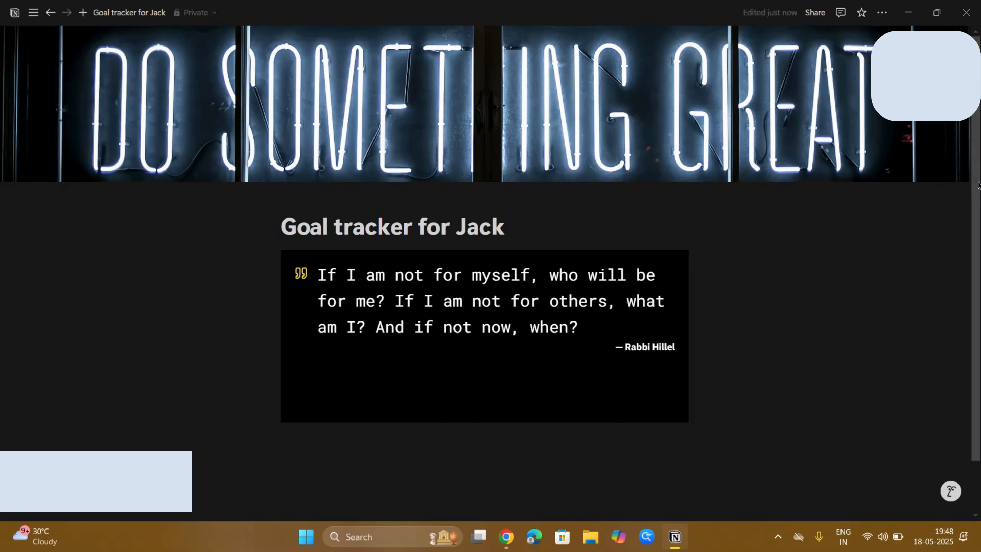
Add an Embed block below the quote widget, leaving an empty line between them
left_click_drag(979, 185, 975, 236)
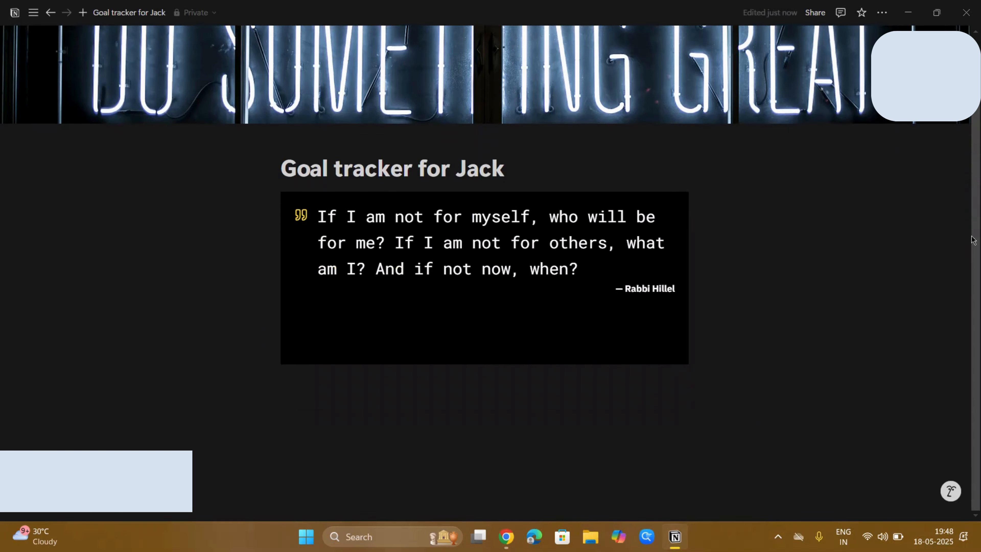
left_click(354, 390)
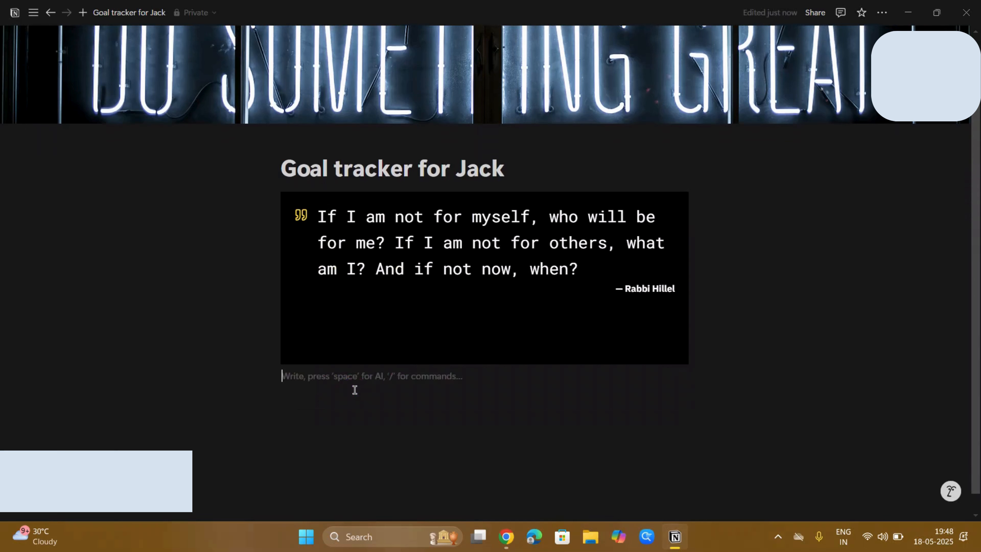
key("Return")
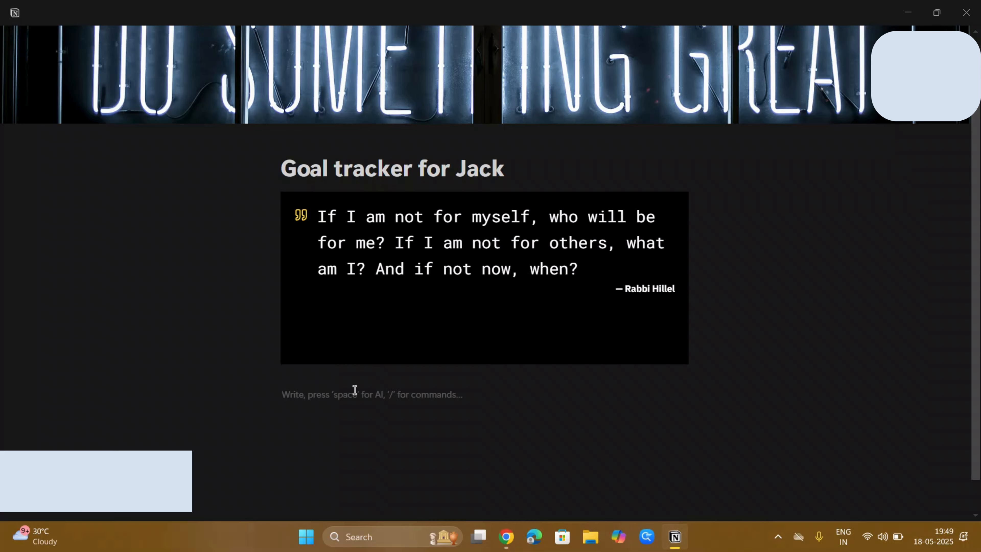
type("/em")
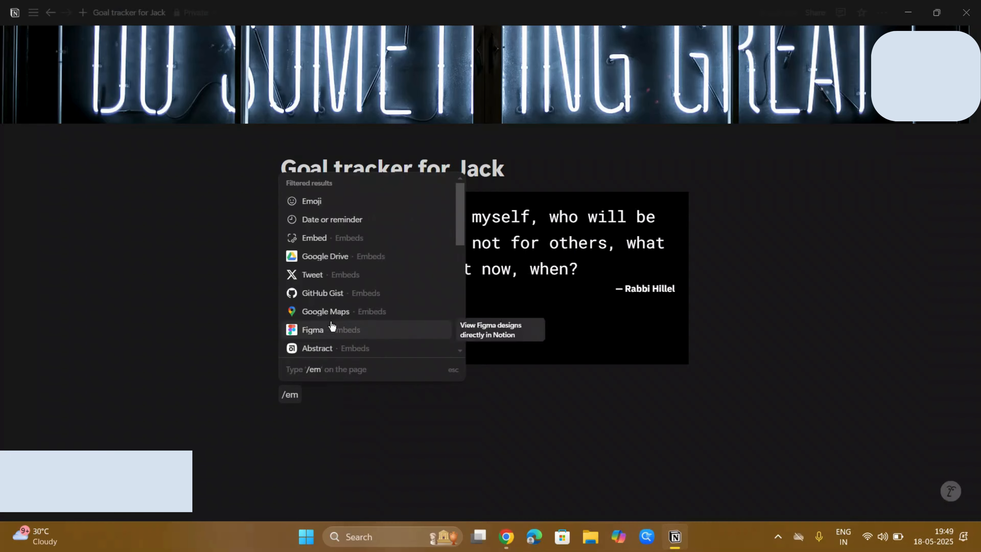
left_click(316, 239)
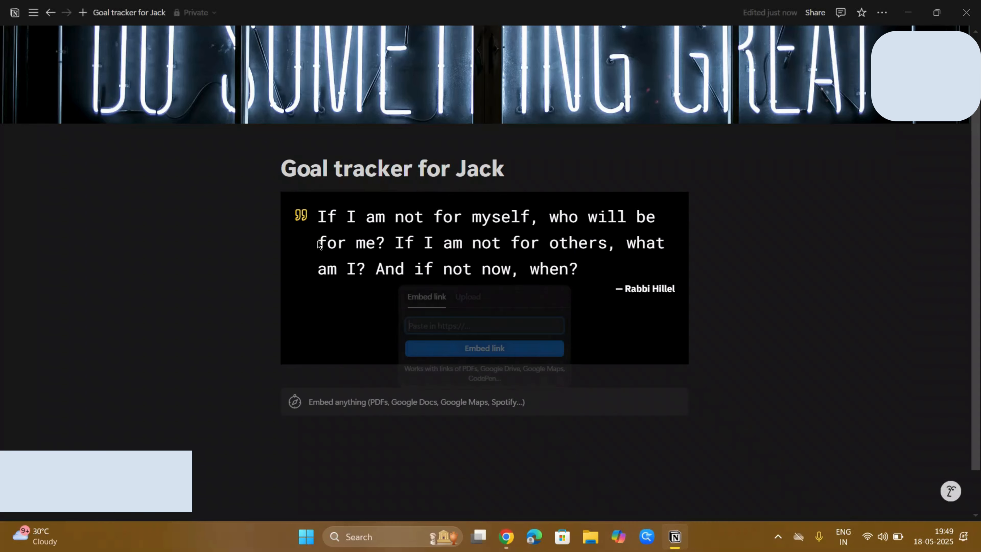
Switch to Chrome and try to create a Countdown Timer widget from the WidgetBox Timers category
left_click(518, 538)
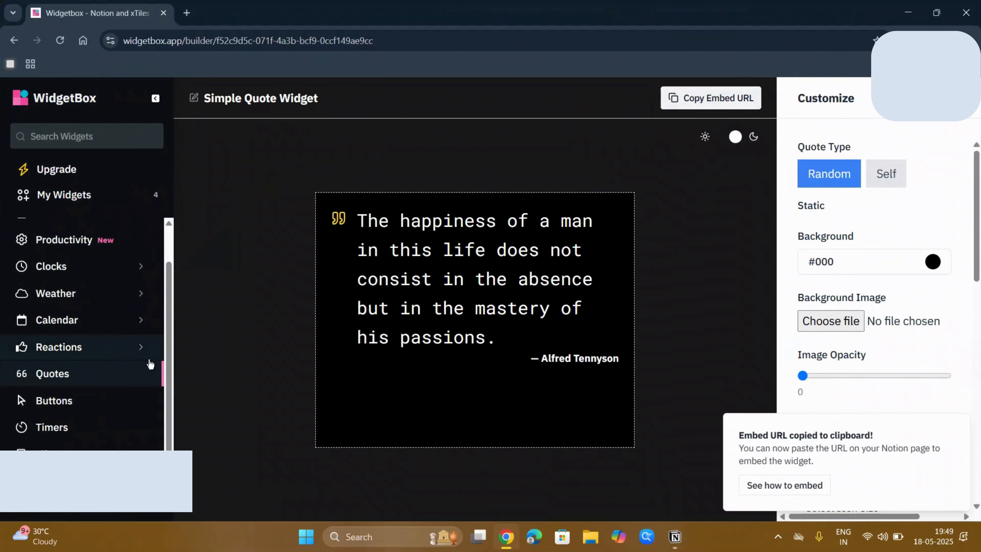
left_click_drag(169, 364, 175, 403)
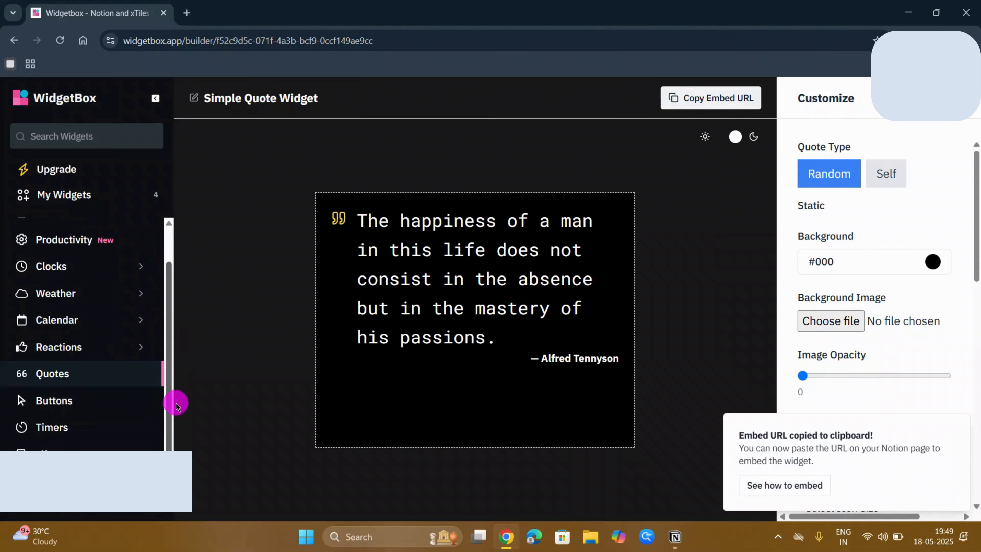
left_click(90, 429)
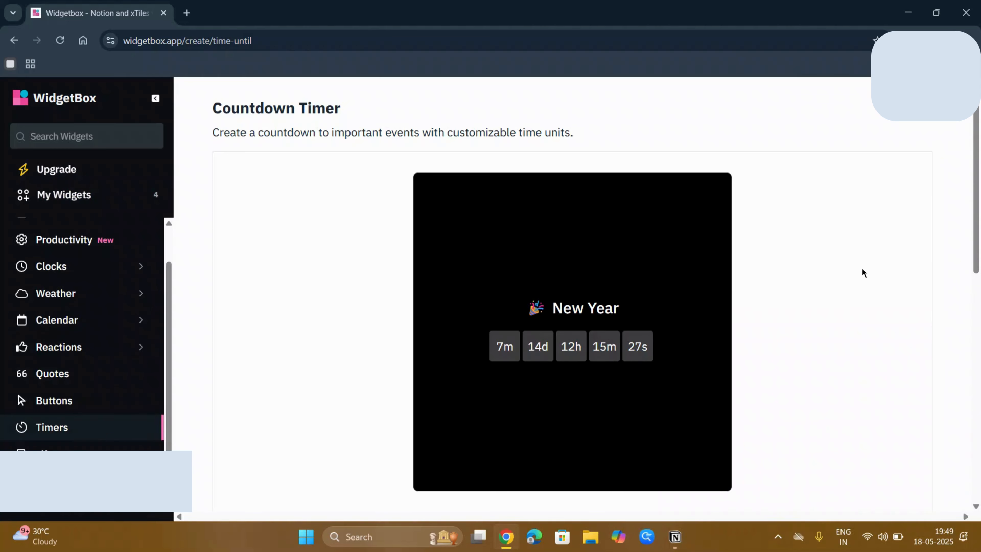
left_click_drag(976, 232, 975, 285)
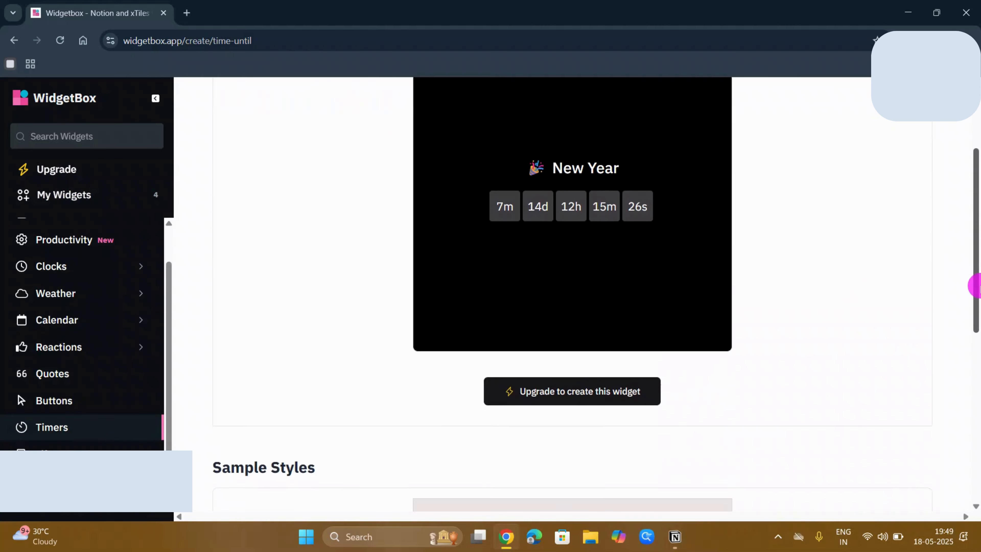
left_click(586, 400)
Try to remove the Untitled Countdown Widget from My Widgets and return to the Timers category
left_click_drag(174, 294, 176, 263)
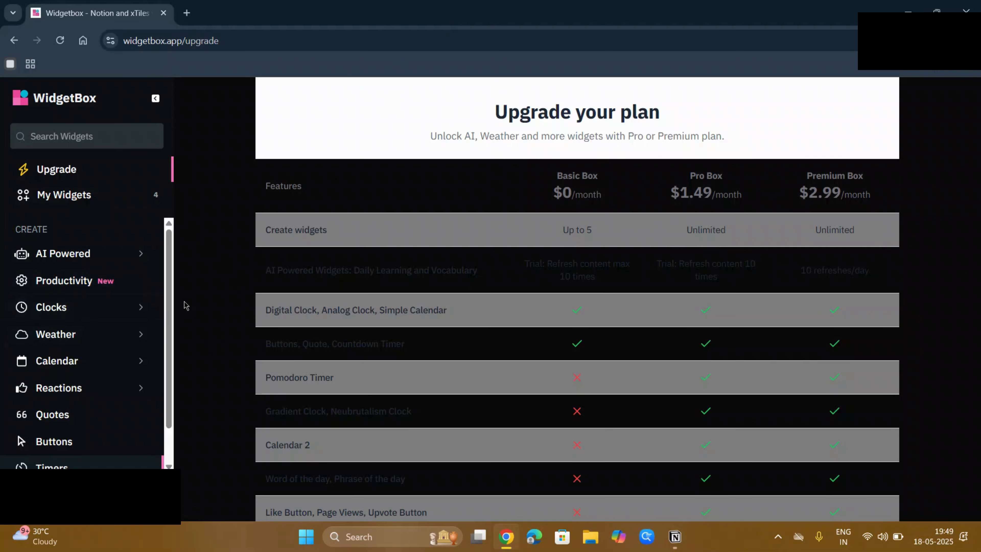
left_click(64, 195)
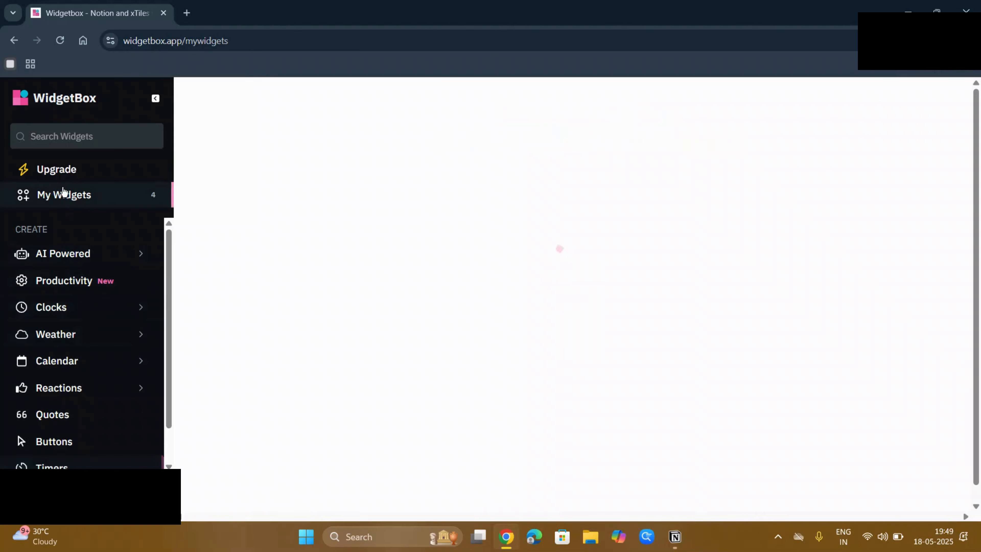
left_click(674, 202)
left_click(547, 118)
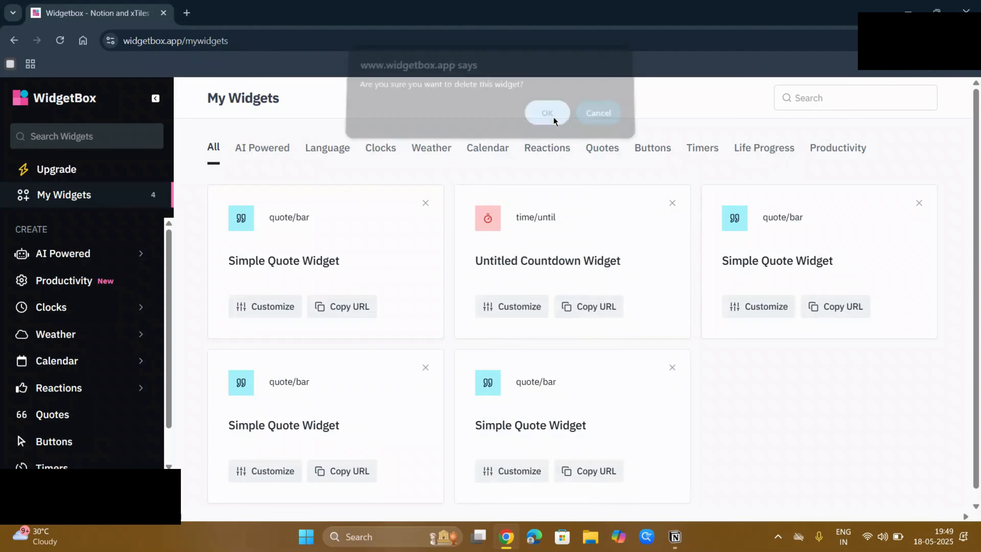
scroll(116, 309, "down", 2)
left_click(39, 427)
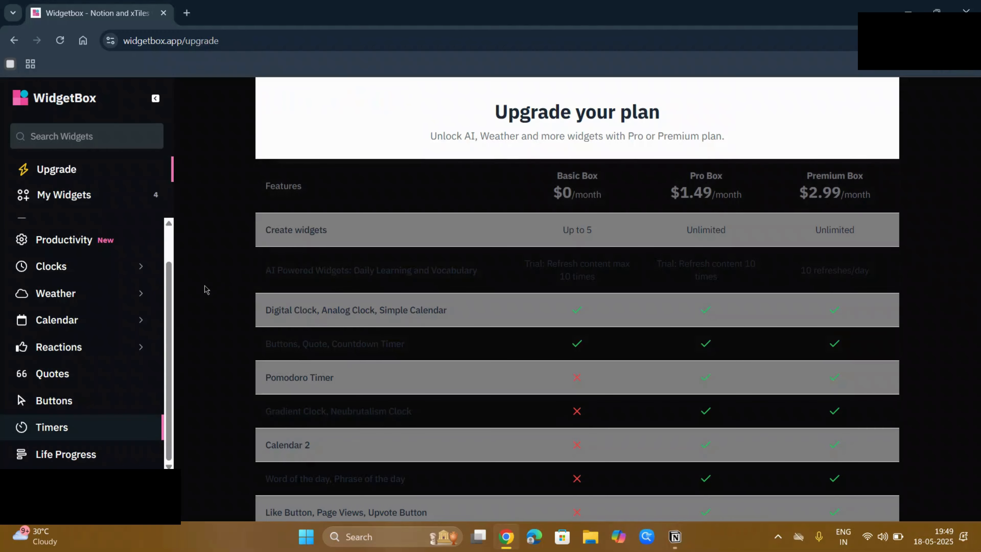
Delete the Untitled Countdown Widget from My Widgets and confirm the deletion
scroll(175, 256, "up", 1)
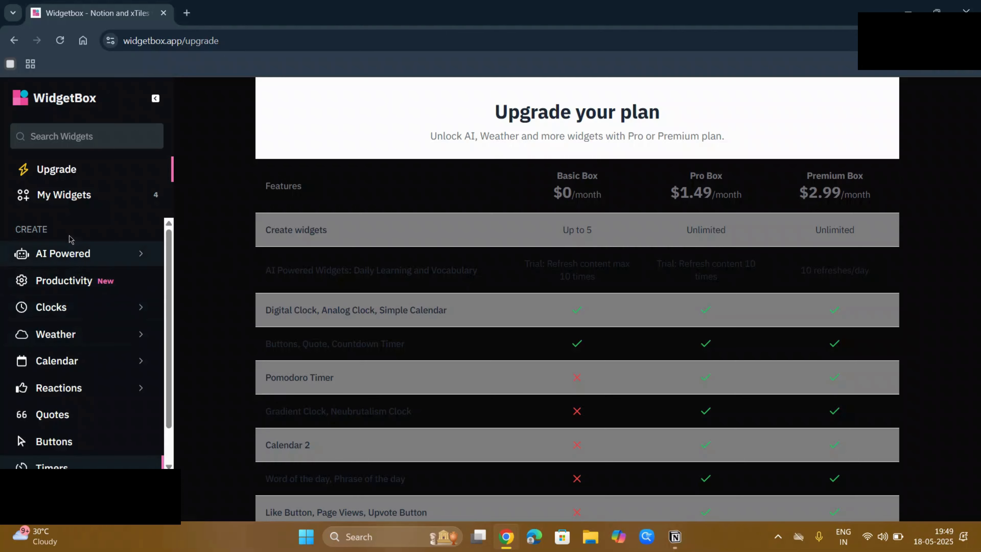
left_click(66, 194)
left_click(672, 201)
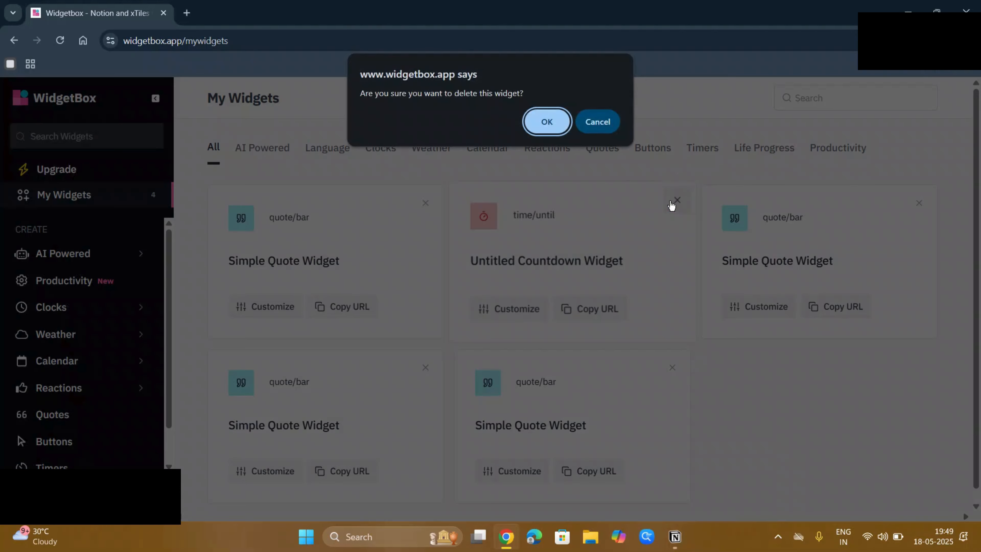
left_click(547, 121)
Create a new Countdown Timer widget from the Timers category
scroll(162, 254, "down", 1)
left_click(41, 429)
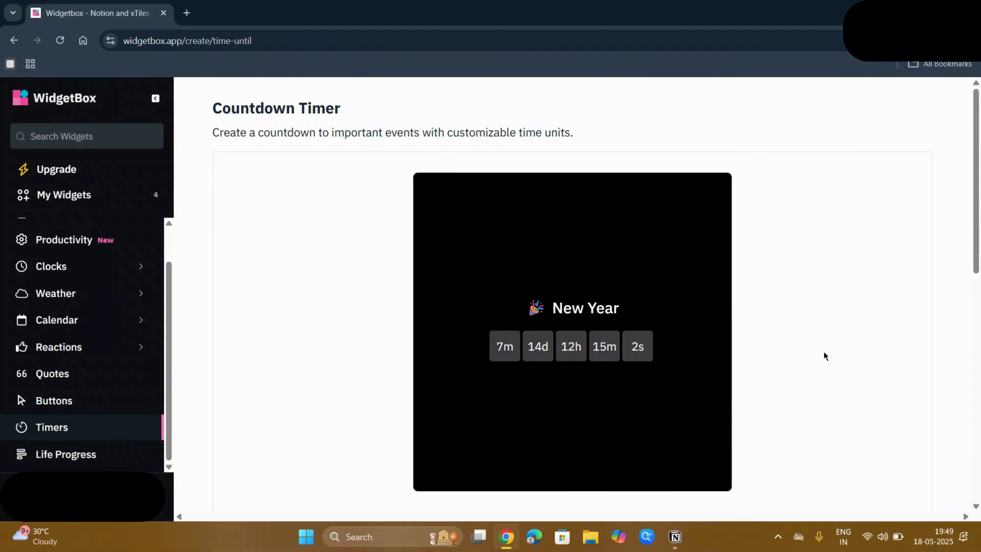
scroll(825, 356, "down", 3)
left_click(580, 387)
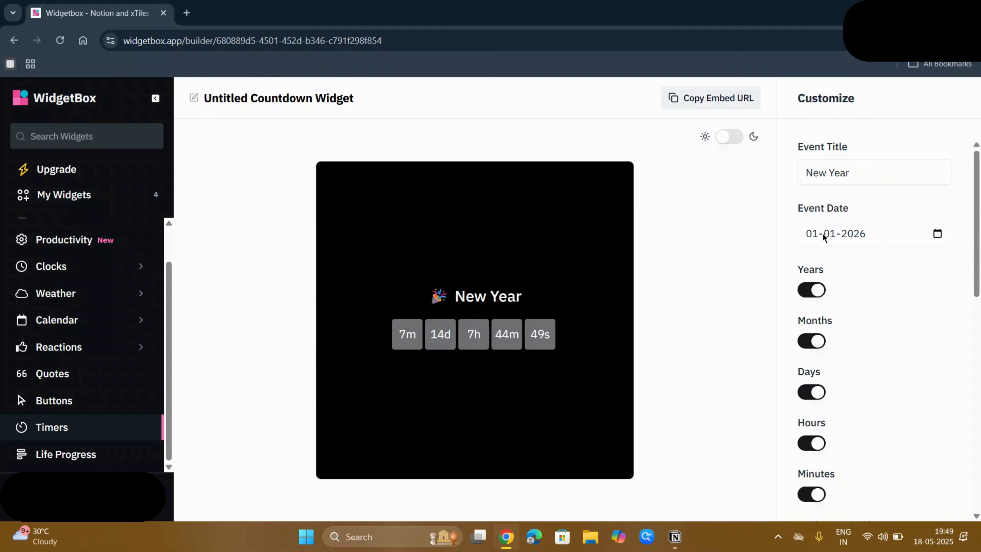
Replace the countdown widget's event title with "The big day"
left_click(869, 169)
key("BackSpace")
key("BackSpace")
key("BackSpace")
key("BackSpace")
key("BackSpace")
key("BackSpace")
key("BackSpace")
key("BackSpace")
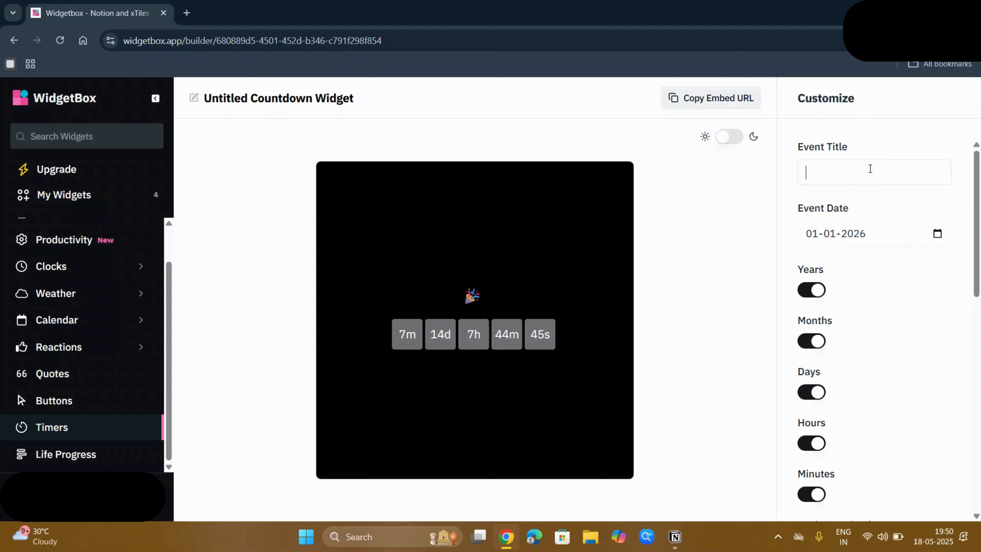
type("The big d")
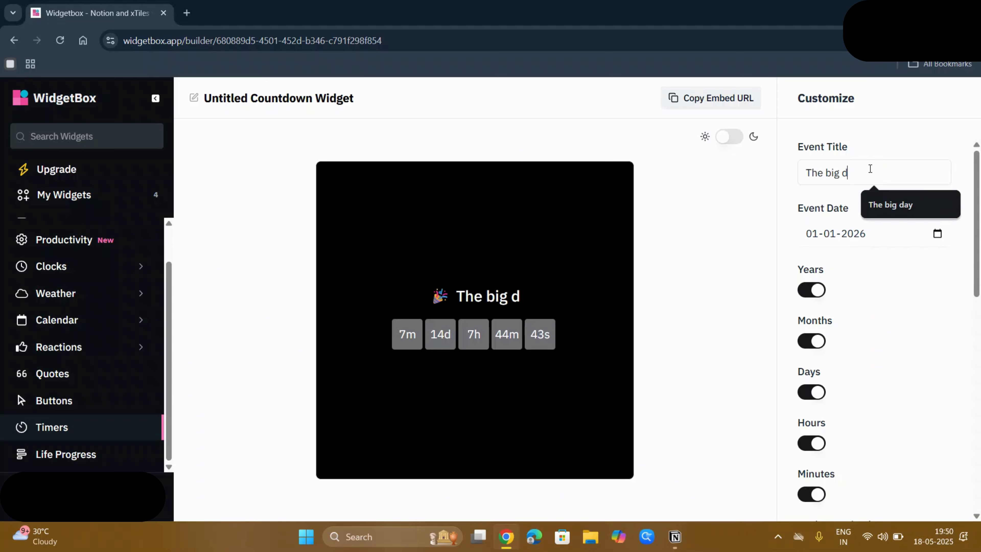
type("ay")
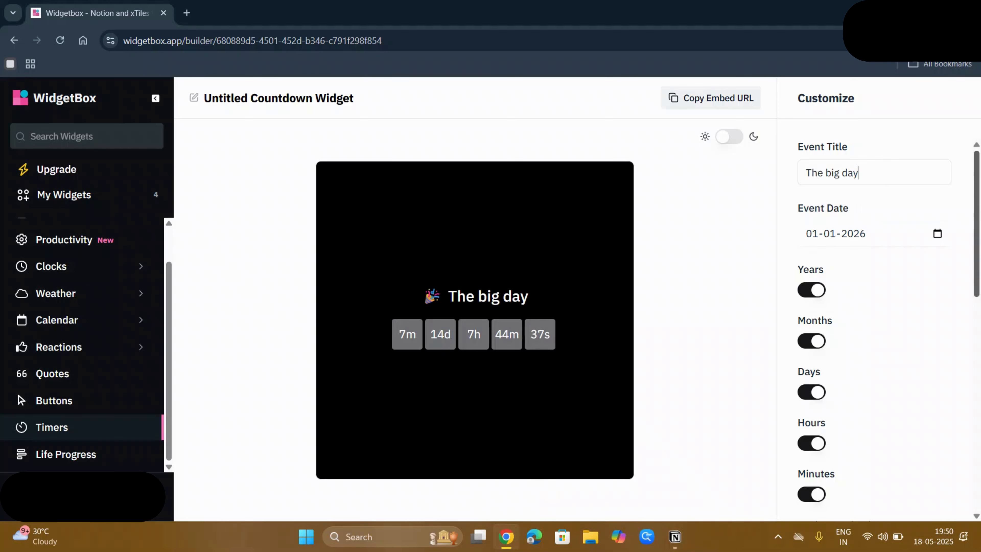
Set the countdown widget preview to dark mode and copy its embed URL
mouse_move(978, 186)
left_mouse_down()
mouse_move(975, 295)
mouse_move(977, 182)
left_mouse_up()
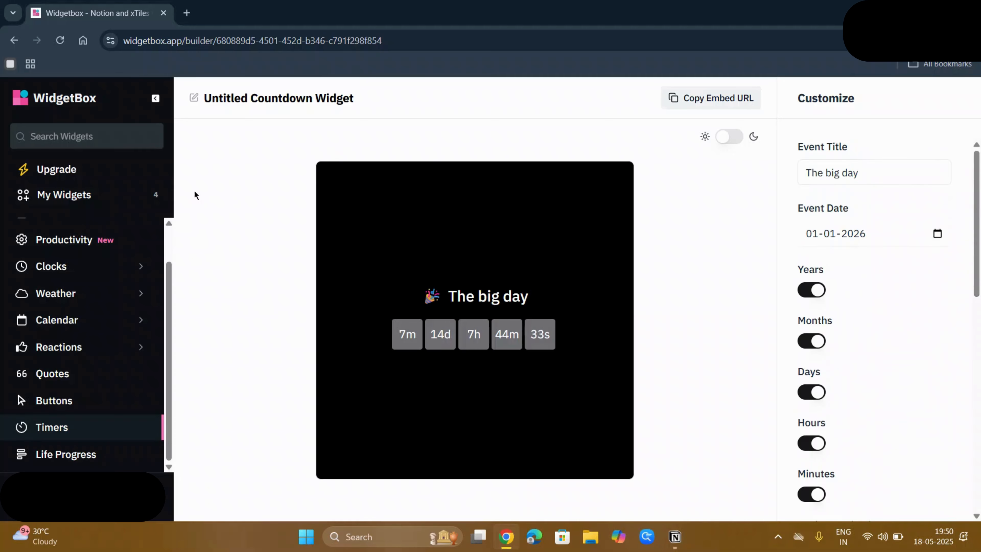
left_click(729, 137)
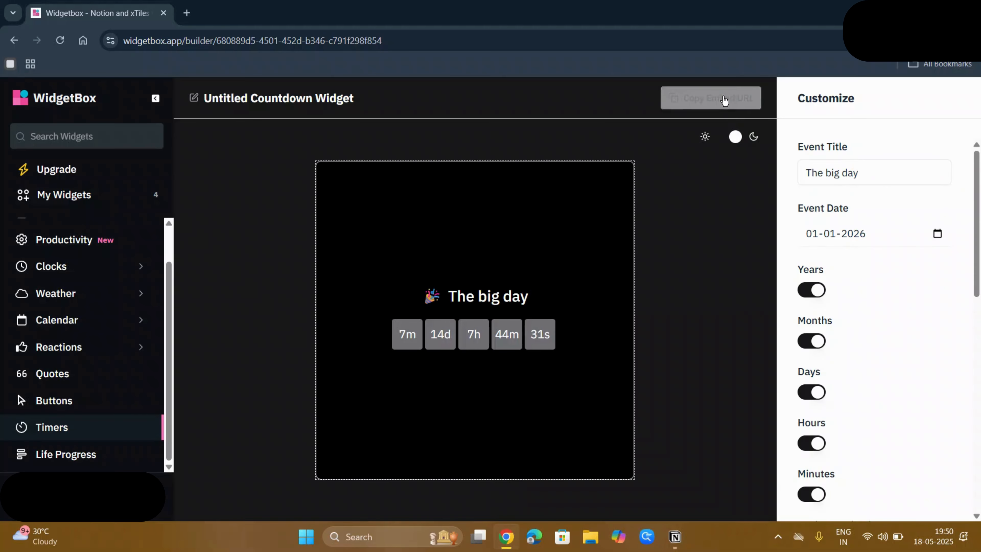
left_click(719, 106)
Switch to Notion and embed the copied countdown widget URL in the empty Embed block below the quote
left_click(667, 535)
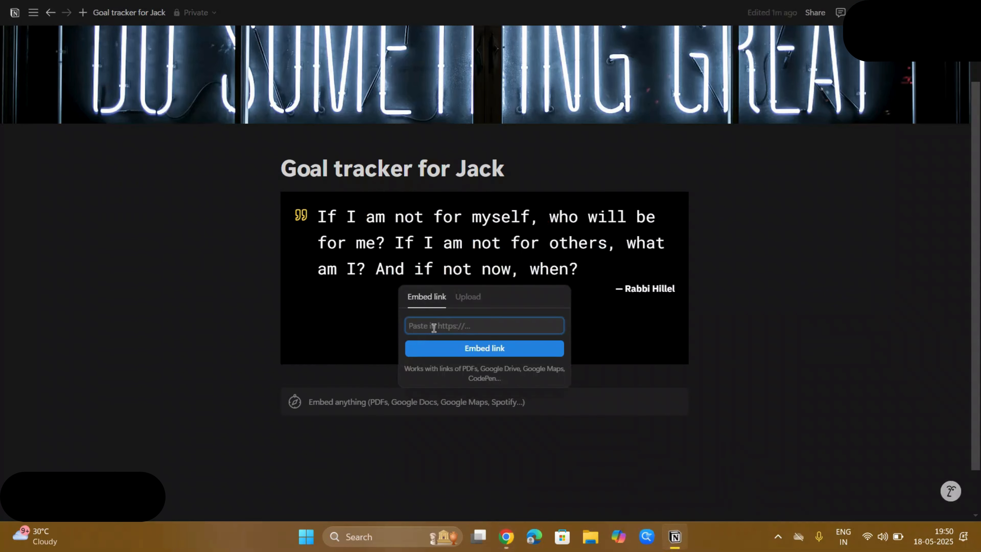
key("ctrl+v")
left_click(458, 356)
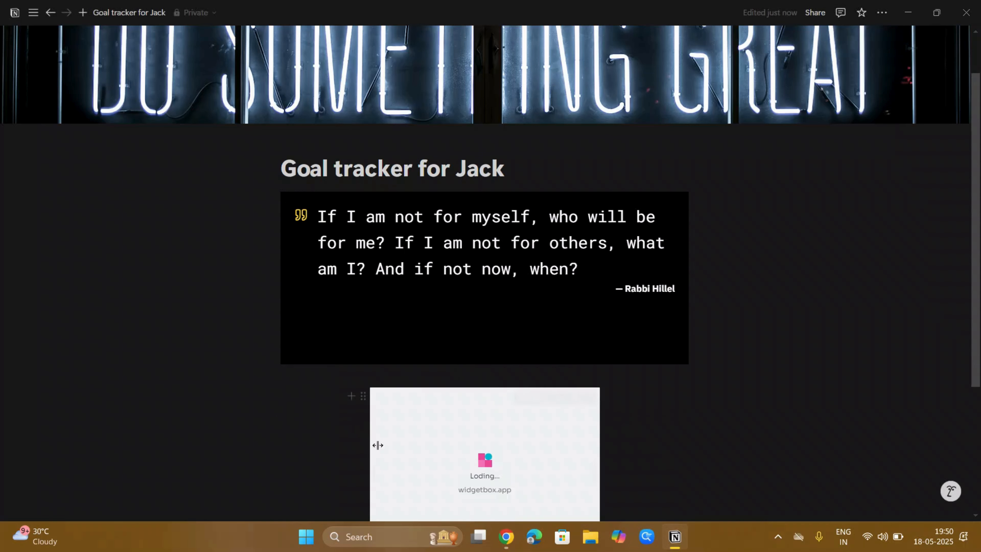
Widen the embedded countdown to match the width of the quote block above it
left_click_drag(374, 484, 284, 440)
left_click_drag(975, 286, 978, 404)
Insert a board view database on a new line below the countdown embed
left_click(467, 451)
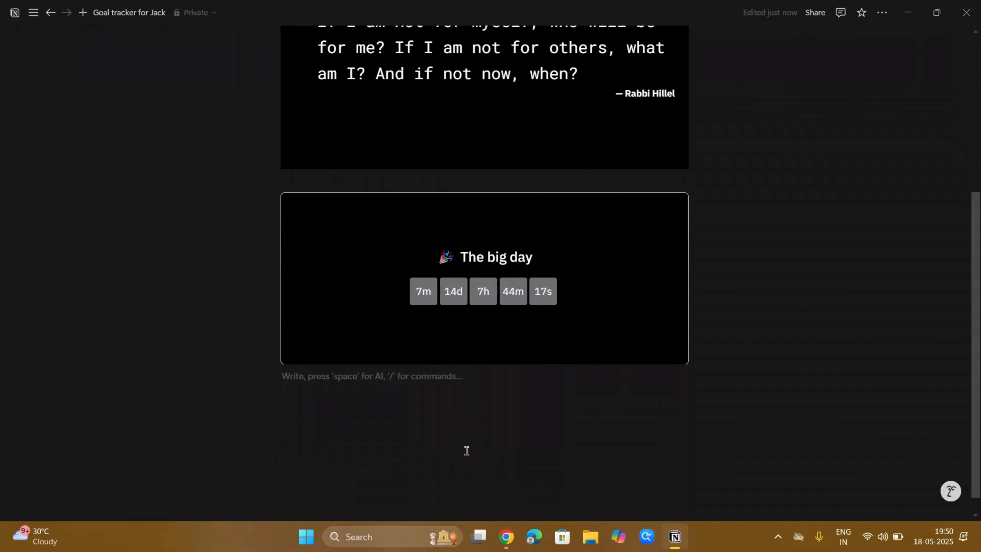
key("Return")
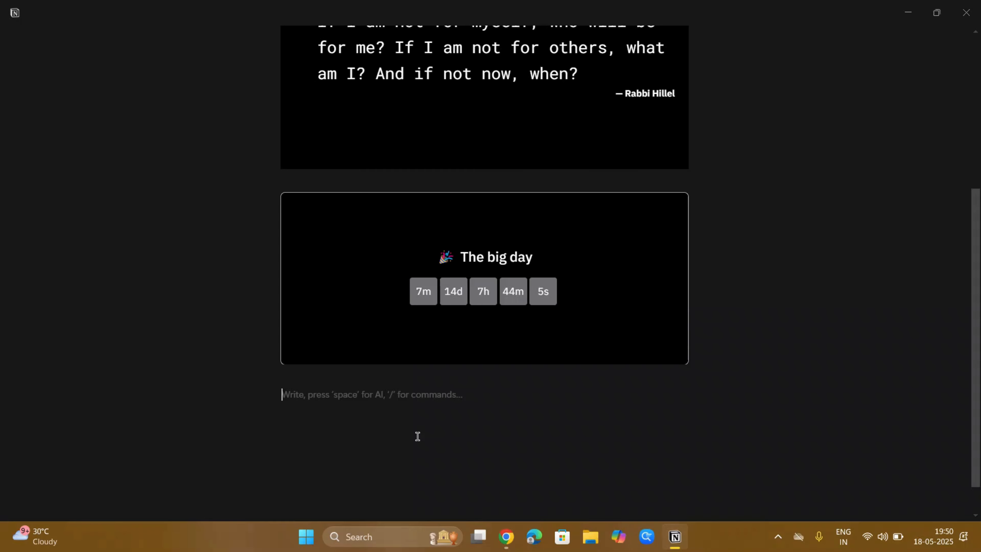
type("/")
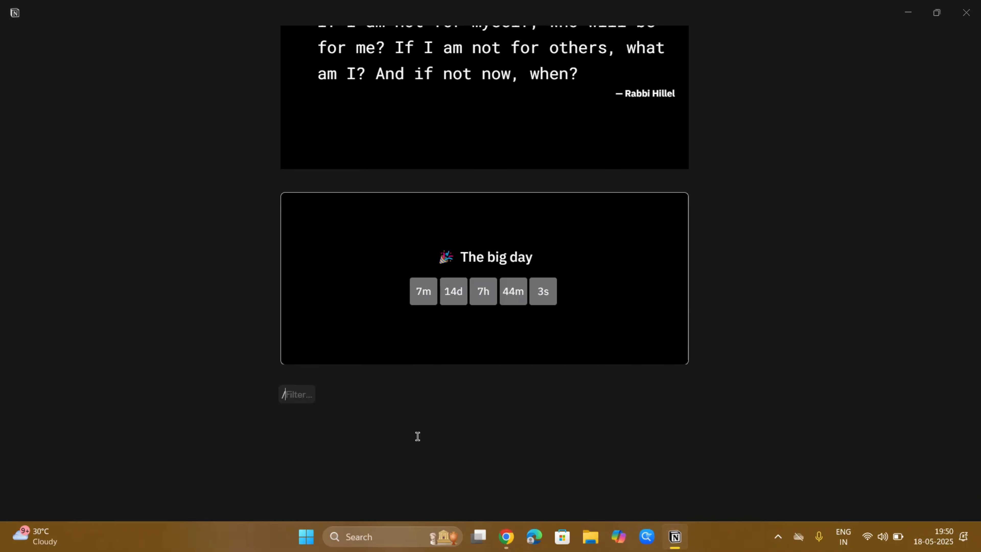
type("not")
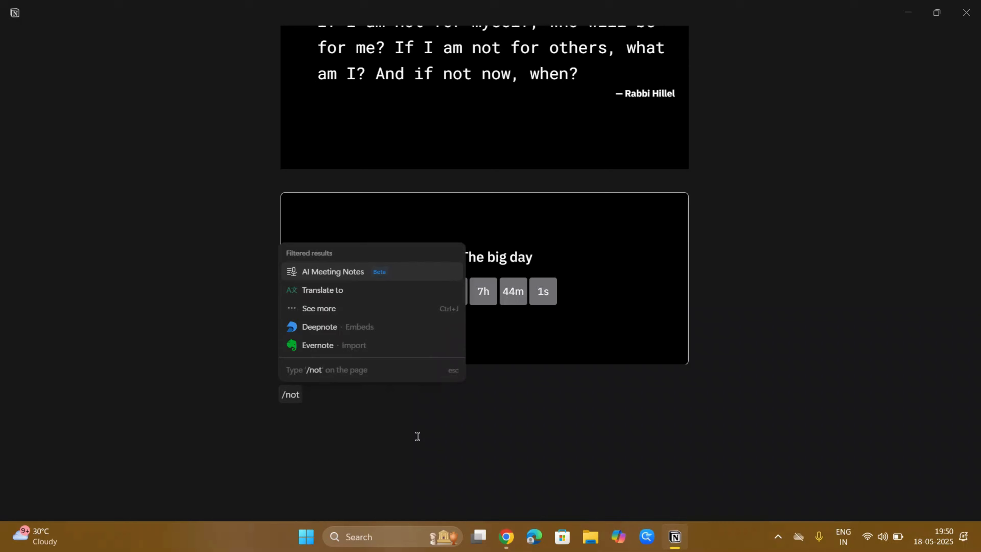
key("BackSpace")
key("BackSpace")
key("BackSpace")
type("bor")
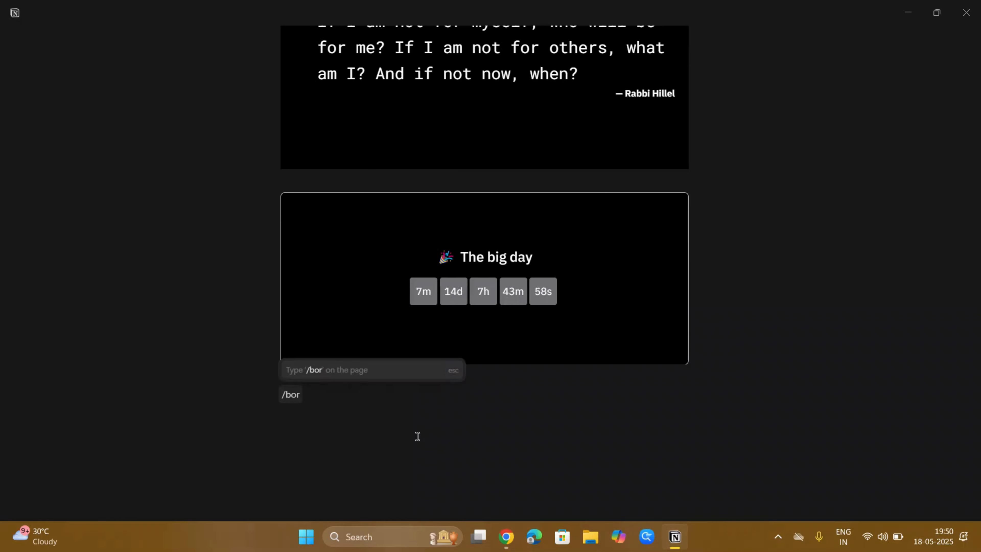
key("BackSpace")
type("a")
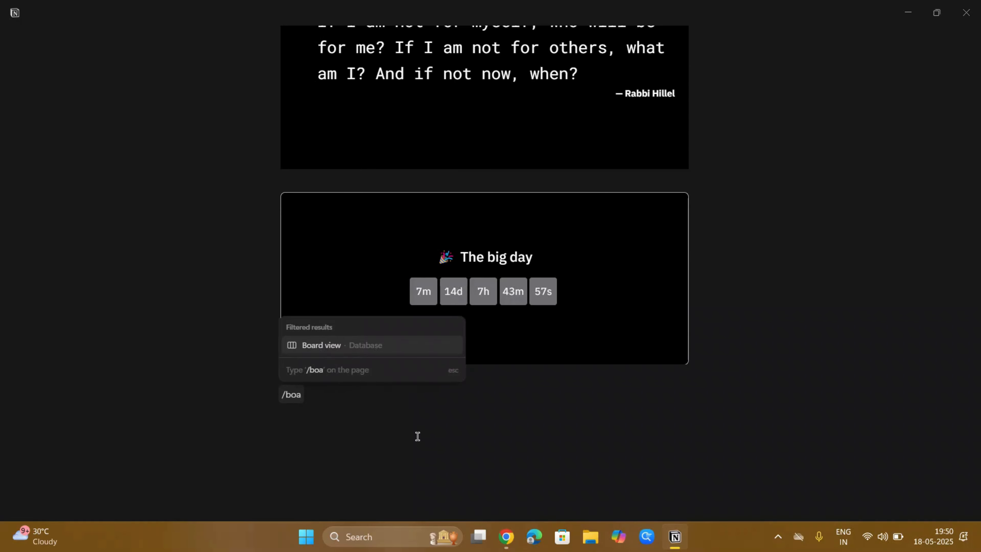
key("Return")
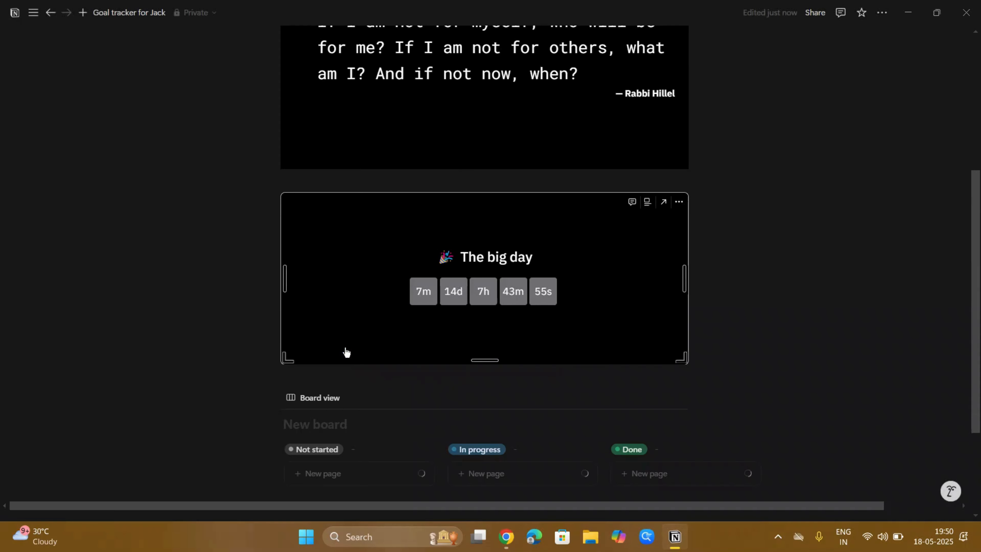
Add a card named "Travel" to the board's Not started group
left_click(355, 480)
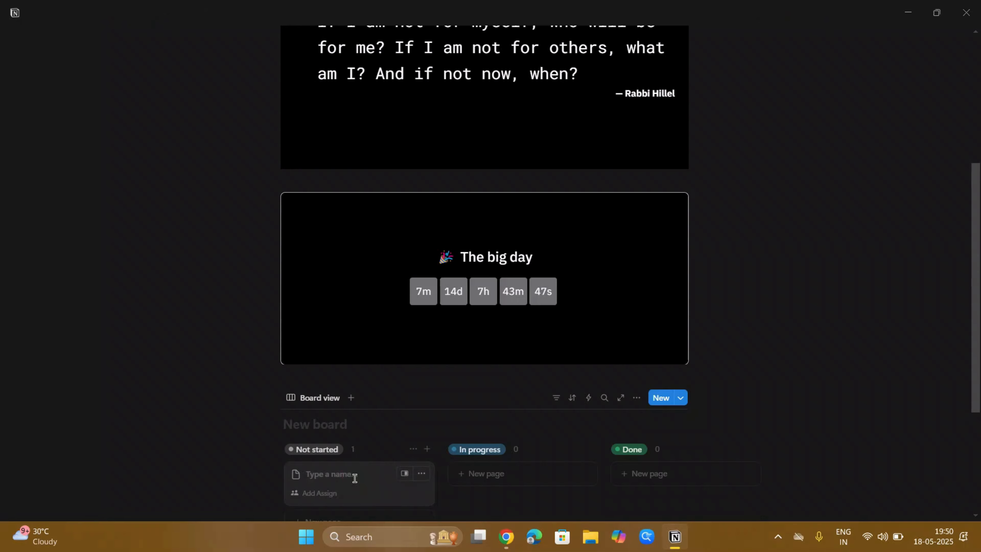
type("Go")
key("BackSpace")
key("BackSpace")
key("BackSpace")
type("Trave")
Add a "save 20k" card under In progress and a "Read a book" card under Done
left_click(481, 475)
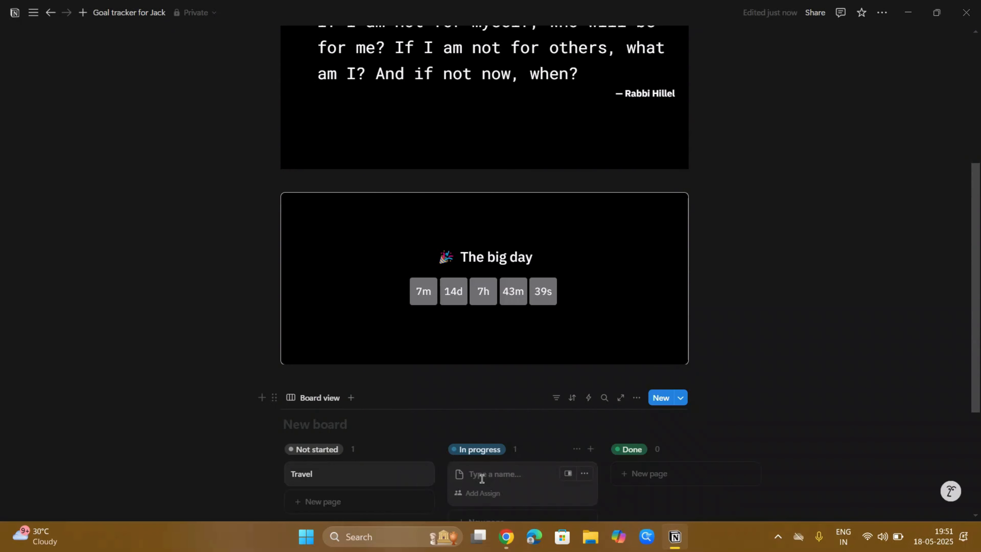
type("save 20k")
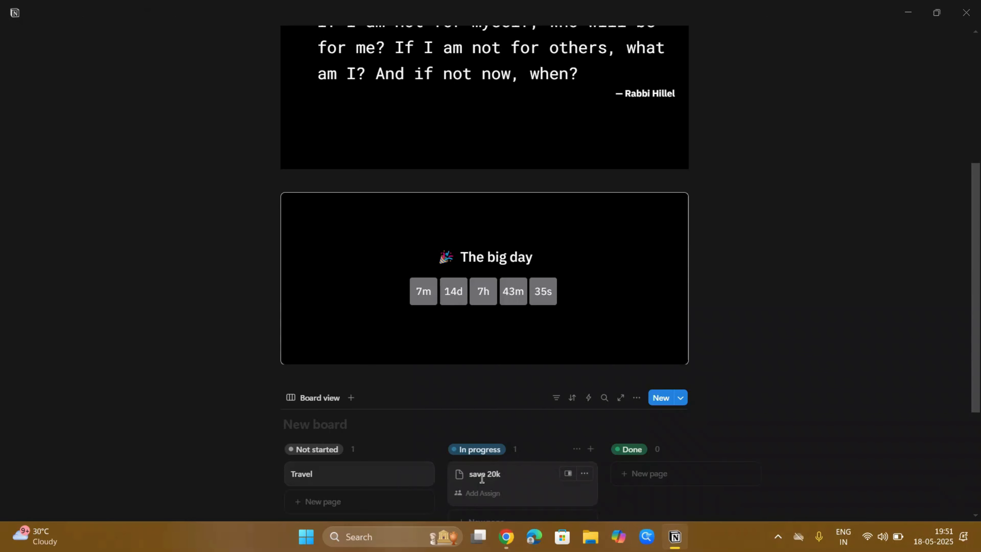
left_click(665, 469)
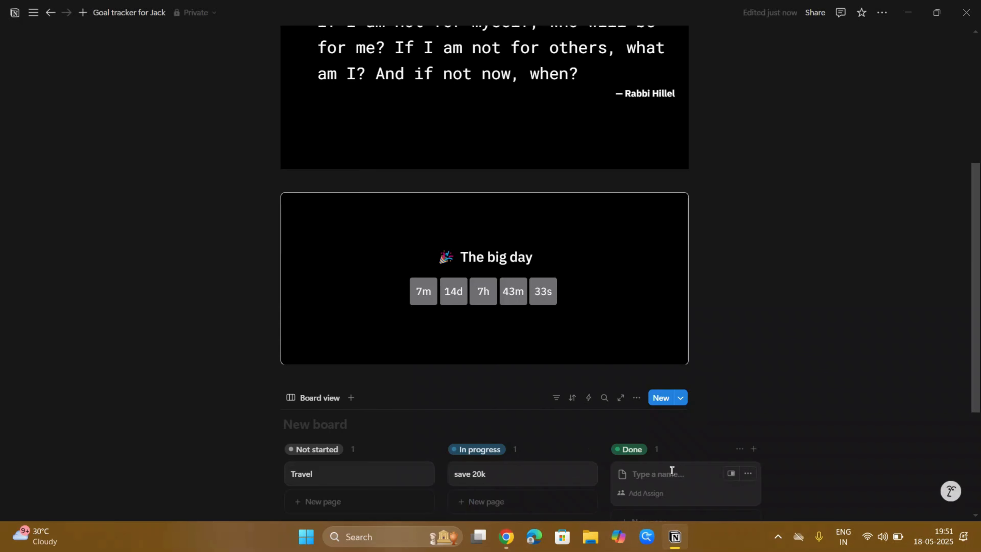
type("Read a book")
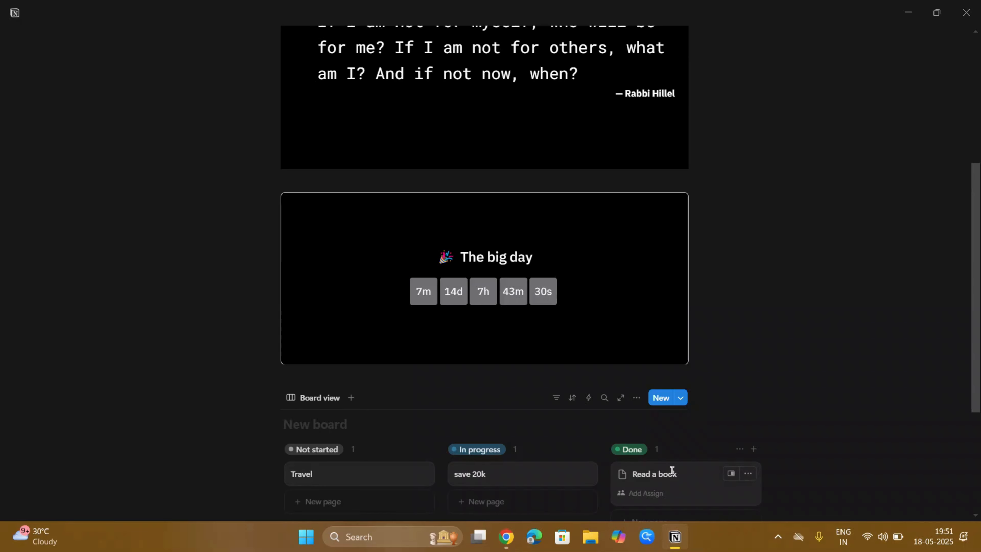
left_click(772, 468)
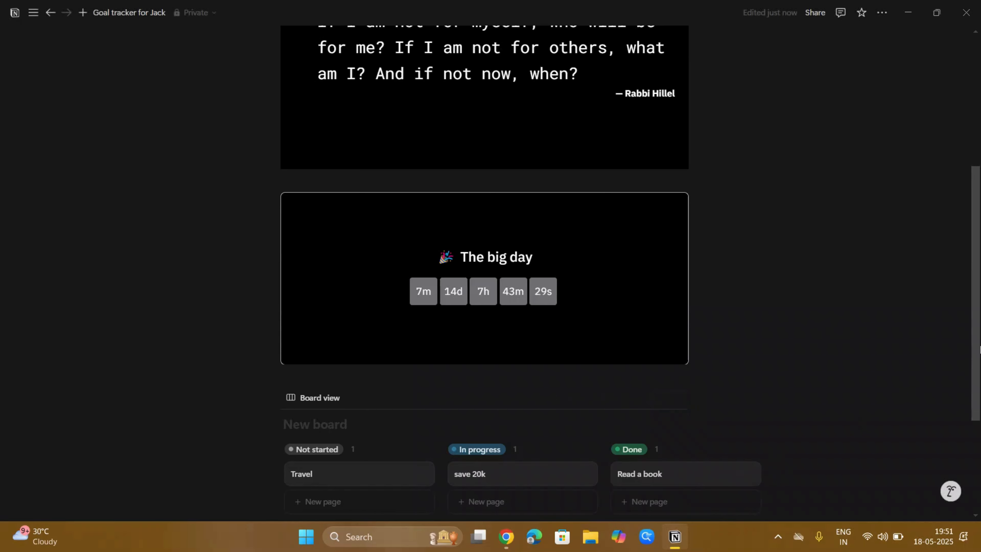
Open the "save 20k" card and insert a new table view database in its page body
left_click_drag(974, 350, 972, 421)
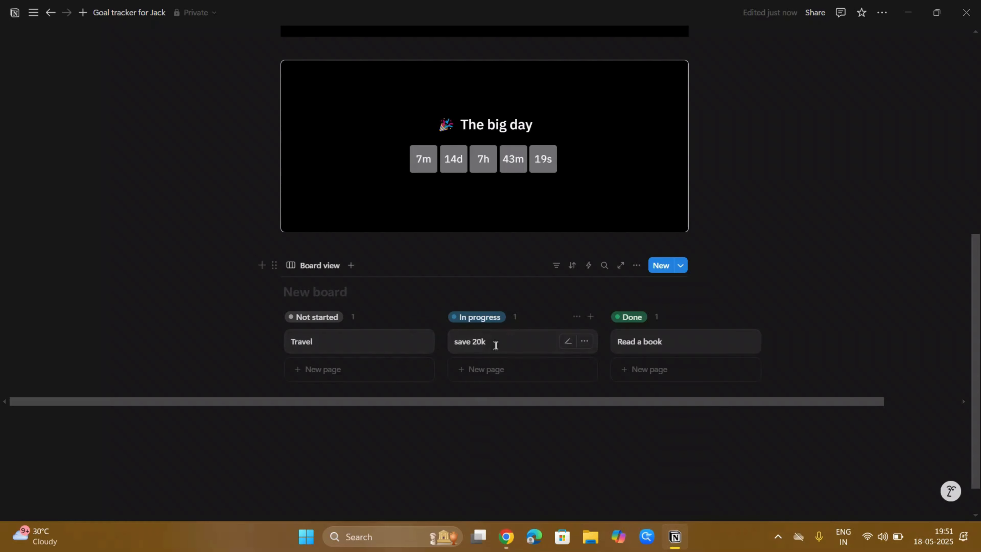
left_click(496, 346)
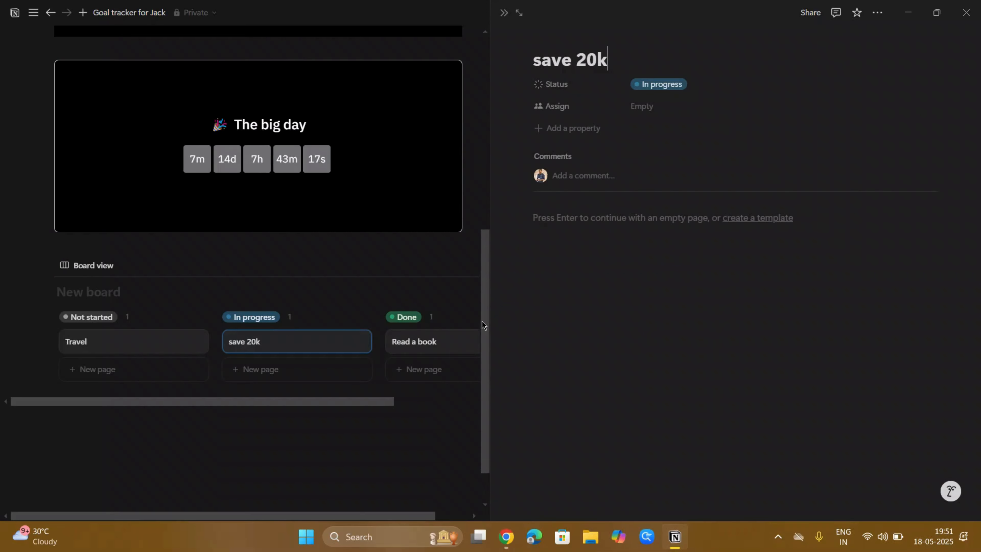
left_click(558, 222)
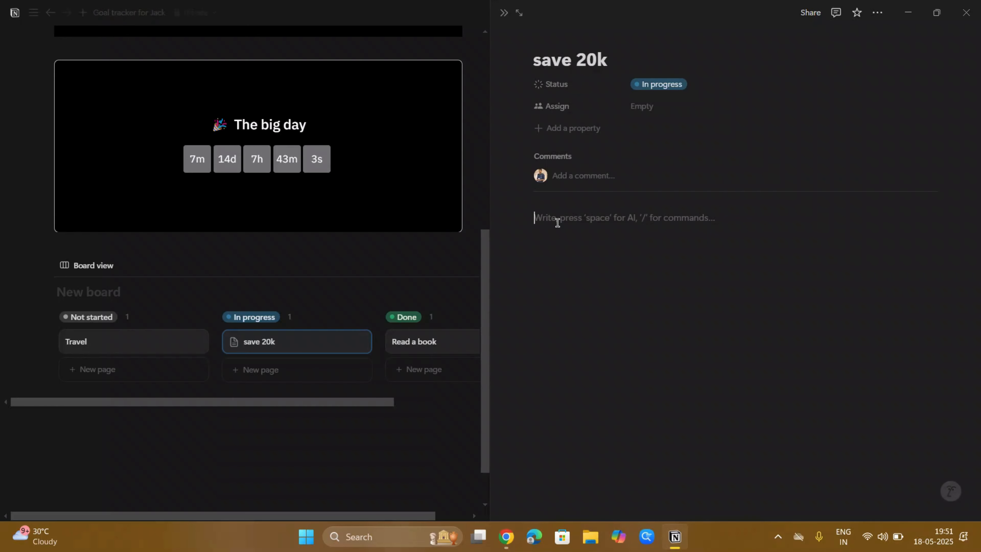
key("Up")
type("/")
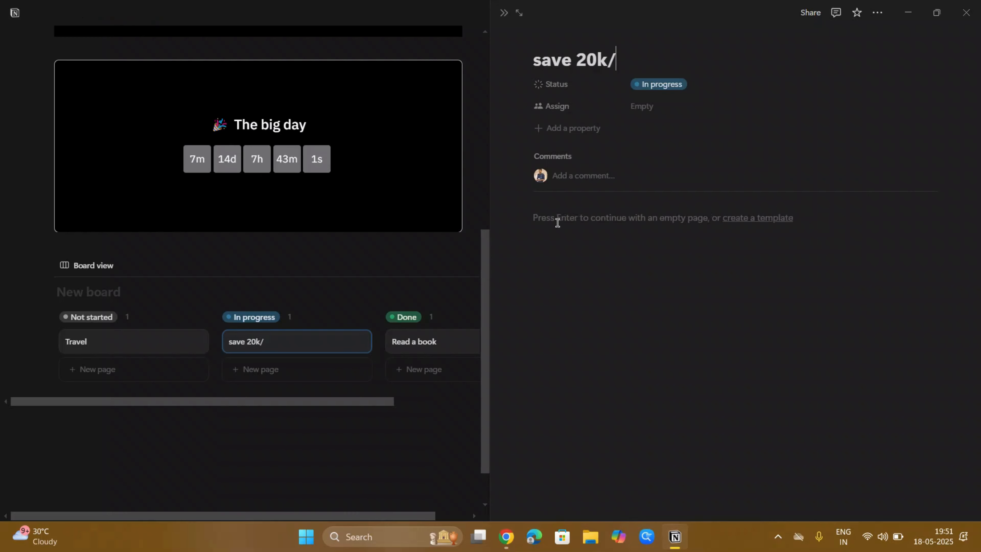
left_click(557, 222)
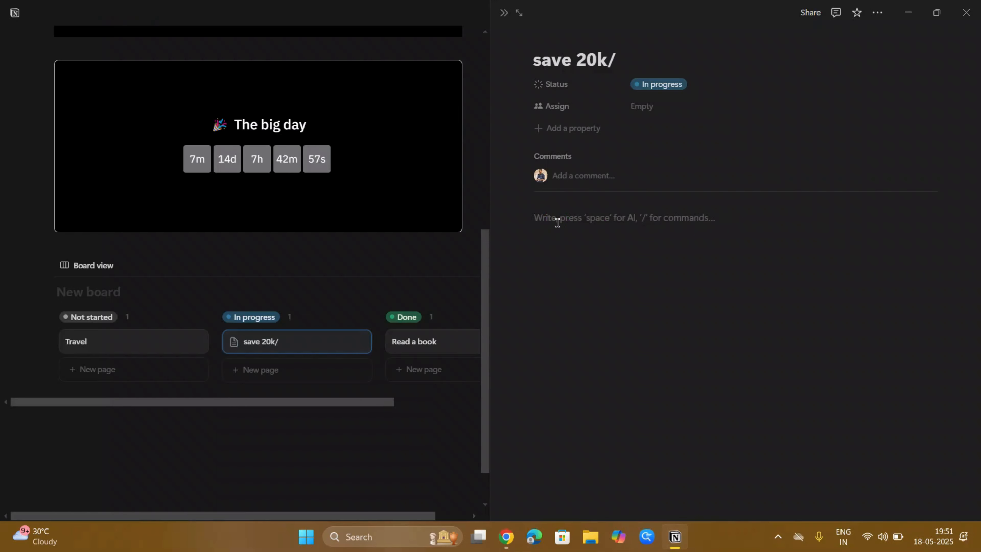
type("/")
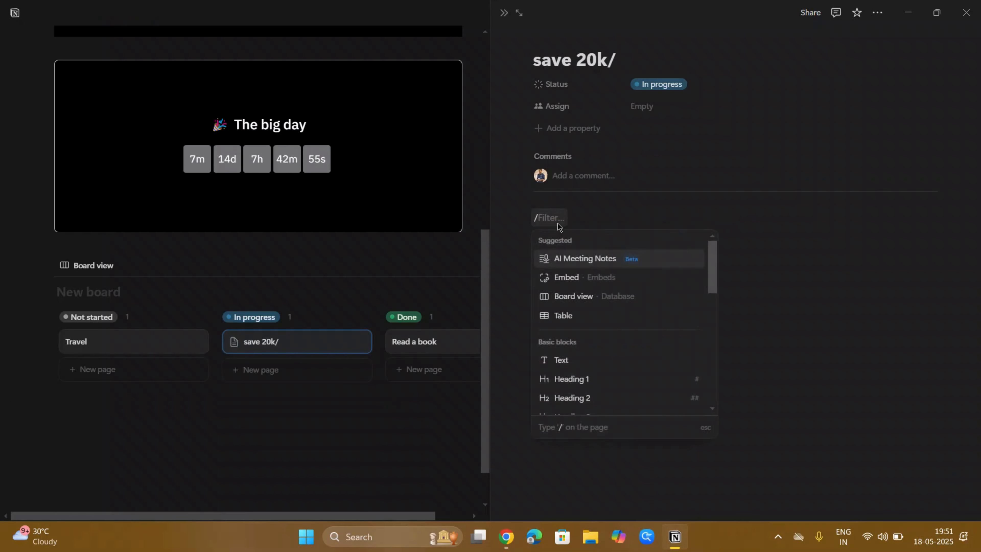
type("TABL")
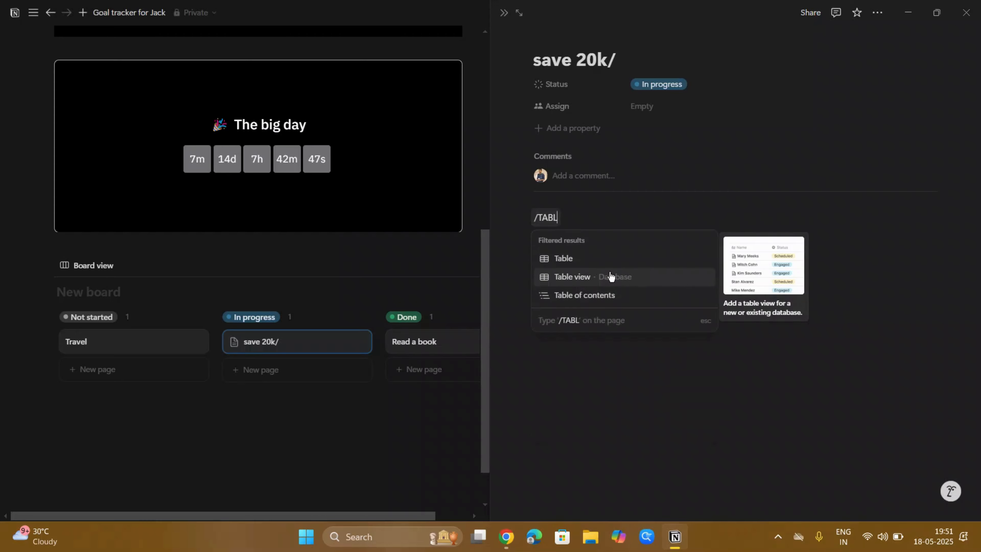
left_click(610, 275)
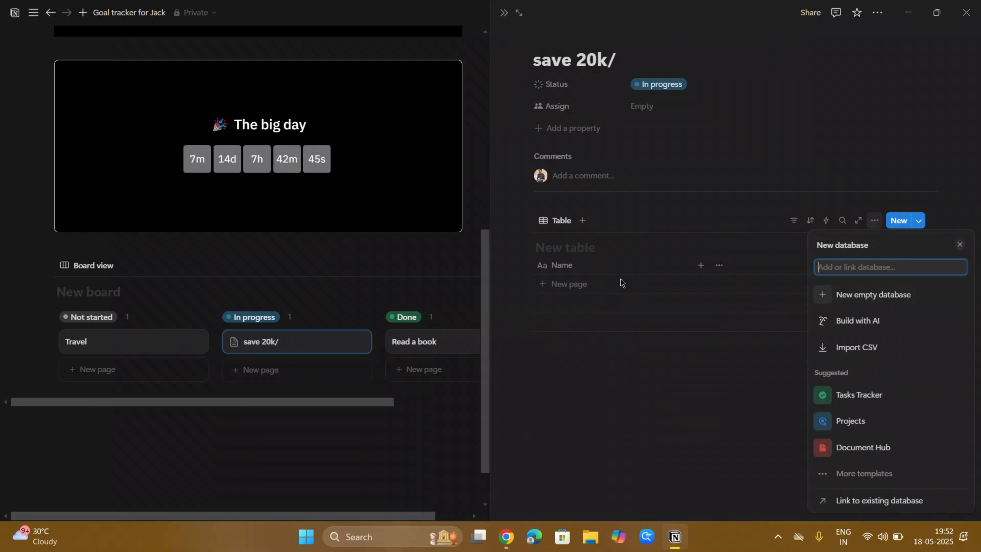
left_click(574, 284)
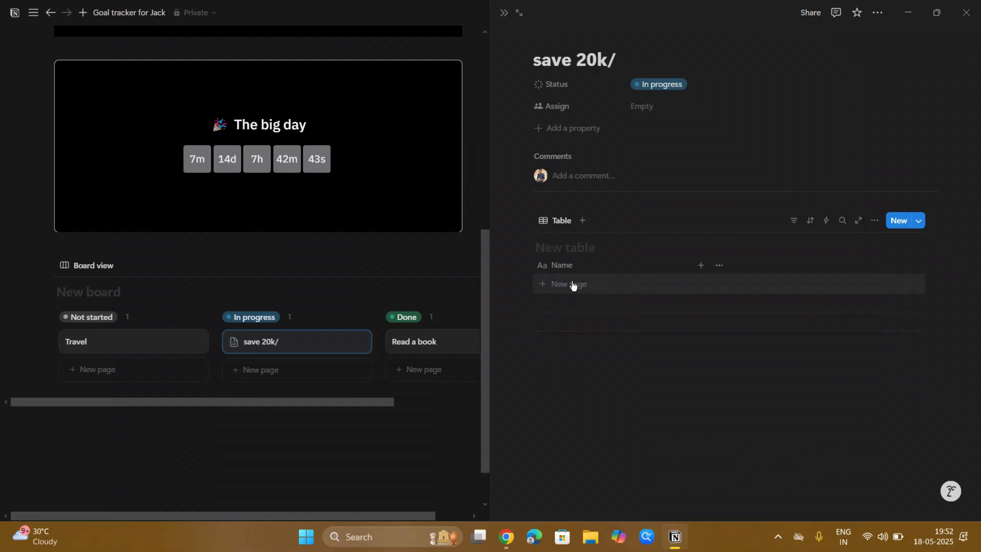
Add a first row named "save 20 k" to the new table
left_click(572, 282)
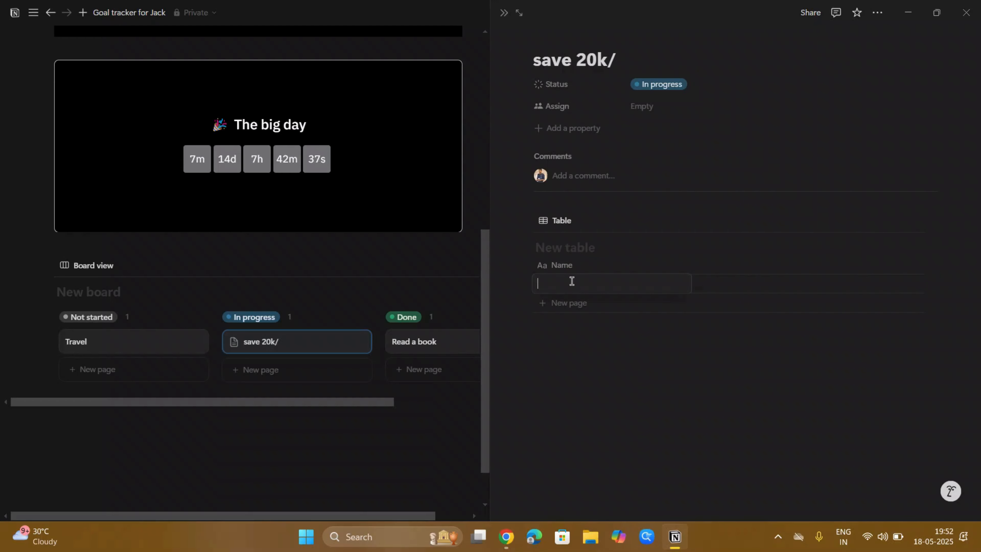
type("Goal")
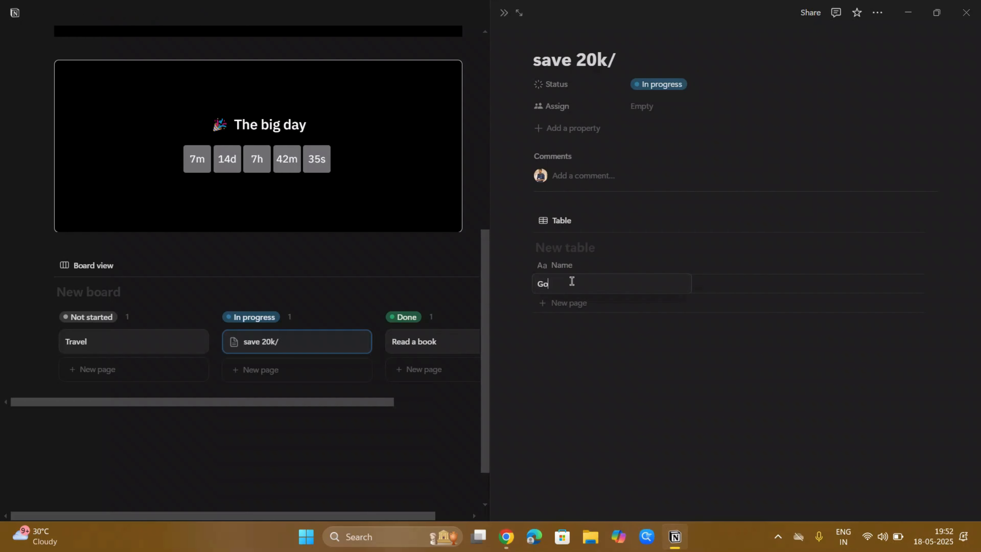
key("BackSpace")
key("BackSpace")
type("save 20 k")
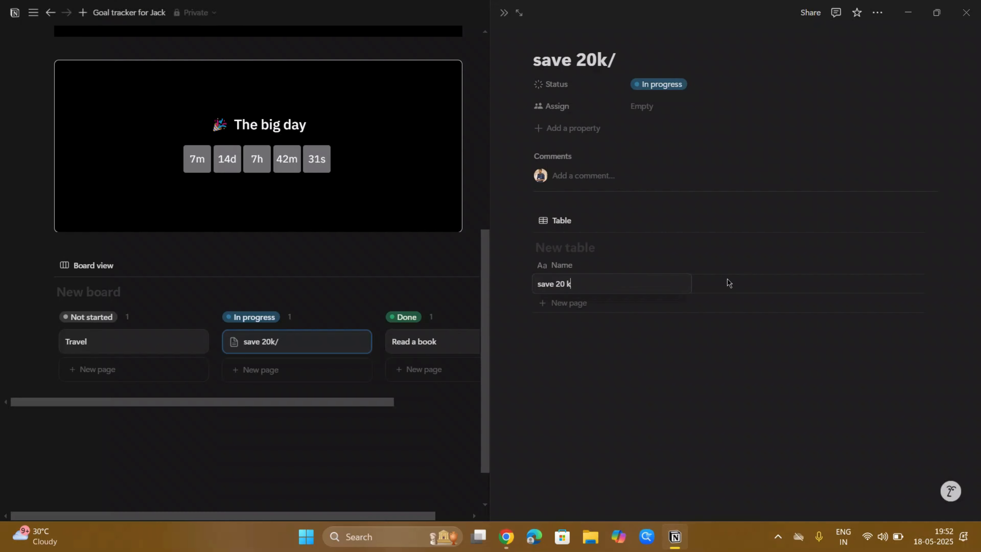
left_click(657, 344)
Add a Number property named "amount saved" to the table
left_click(702, 266)
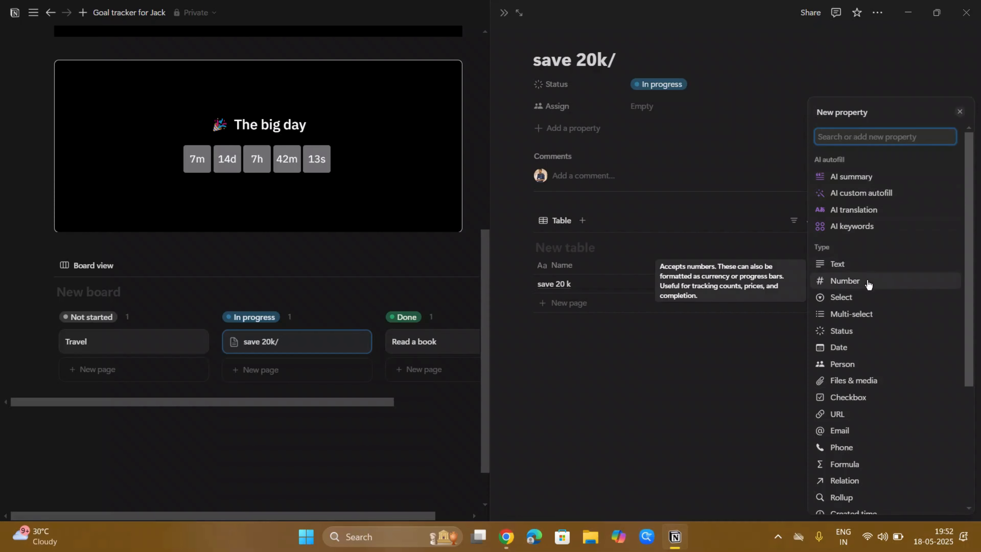
left_click(868, 284)
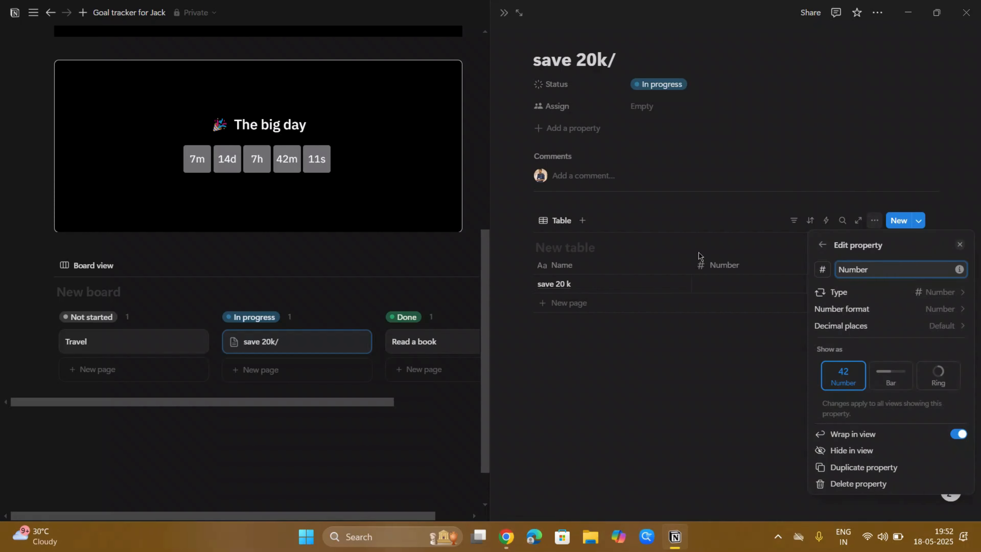
key("BackSpace")
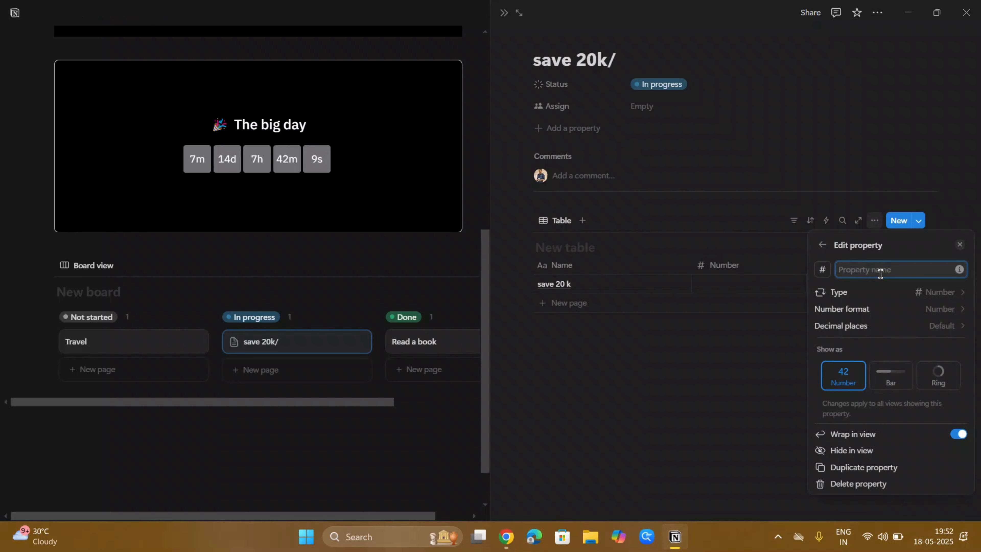
type("amount saved")
left_click(771, 406)
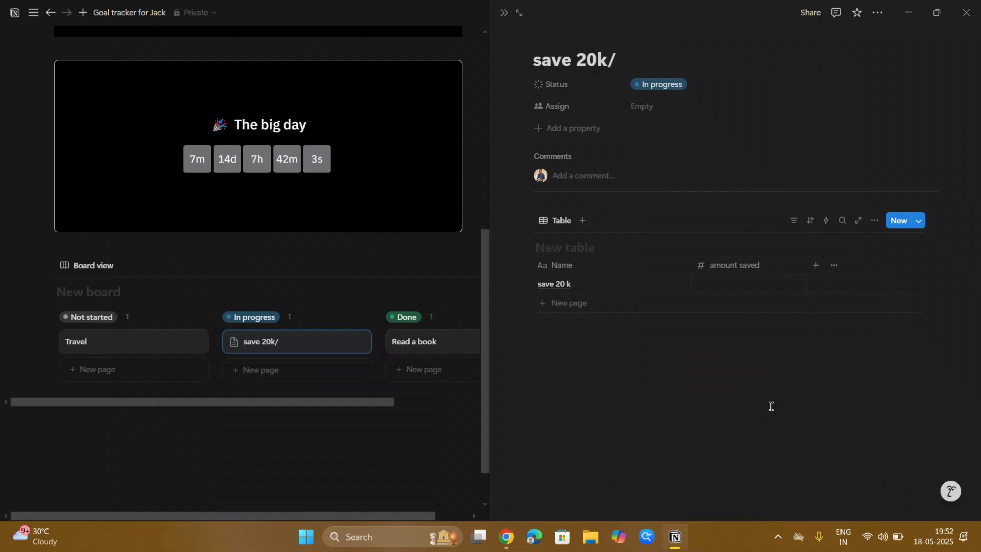
Add a second Number property named "target amount" to the table
left_click(815, 266)
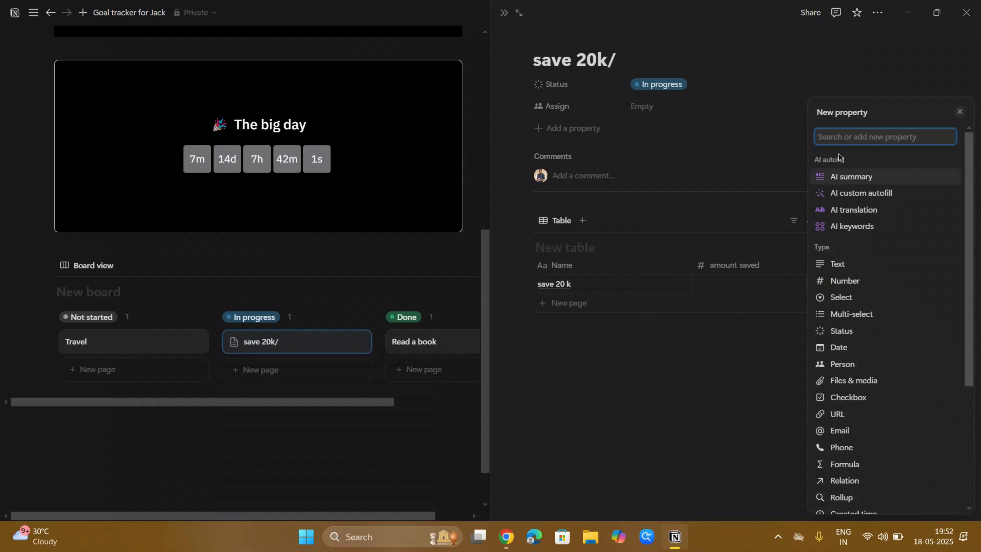
left_click(850, 281)
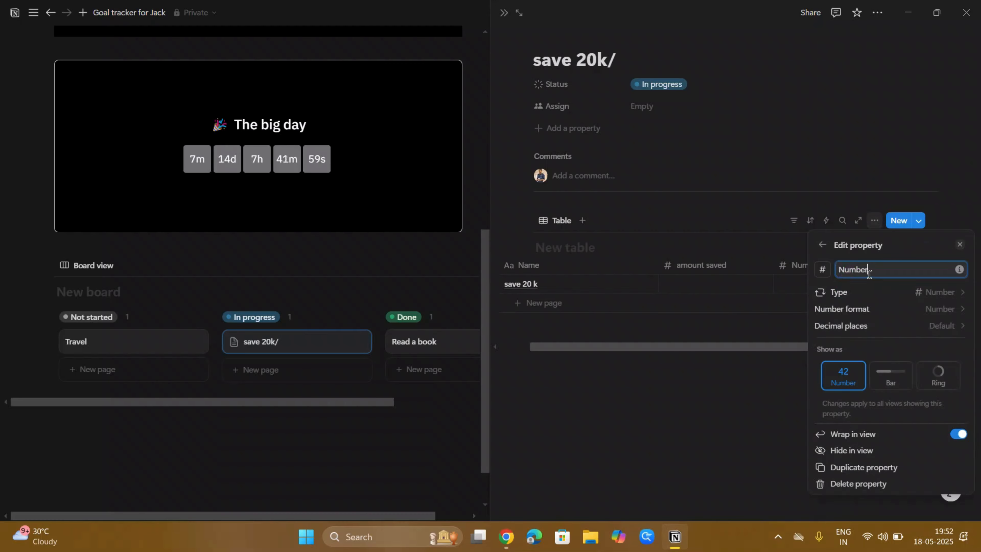
key("ctrl+a")
key("BackSpace")
type("targ")
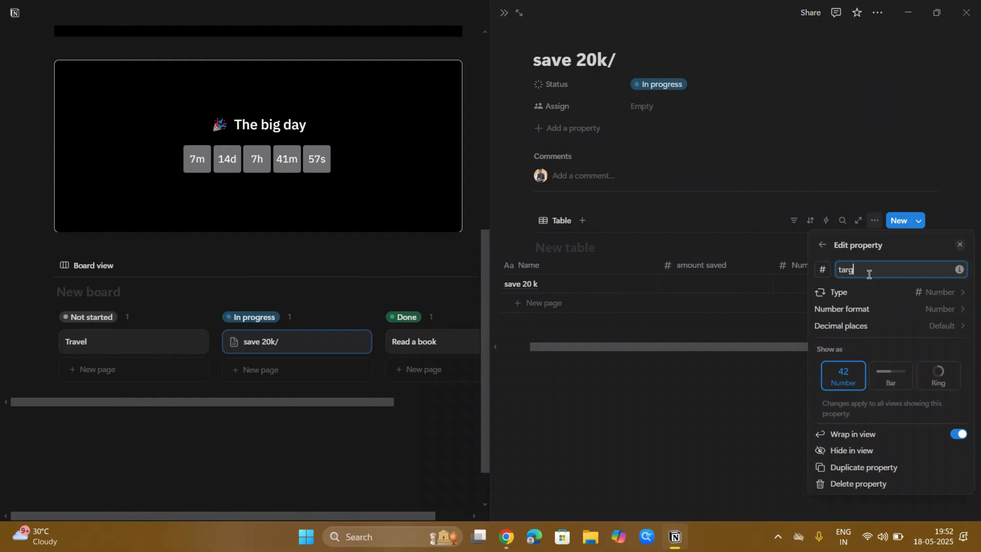
type("et amount")
left_click(771, 420)
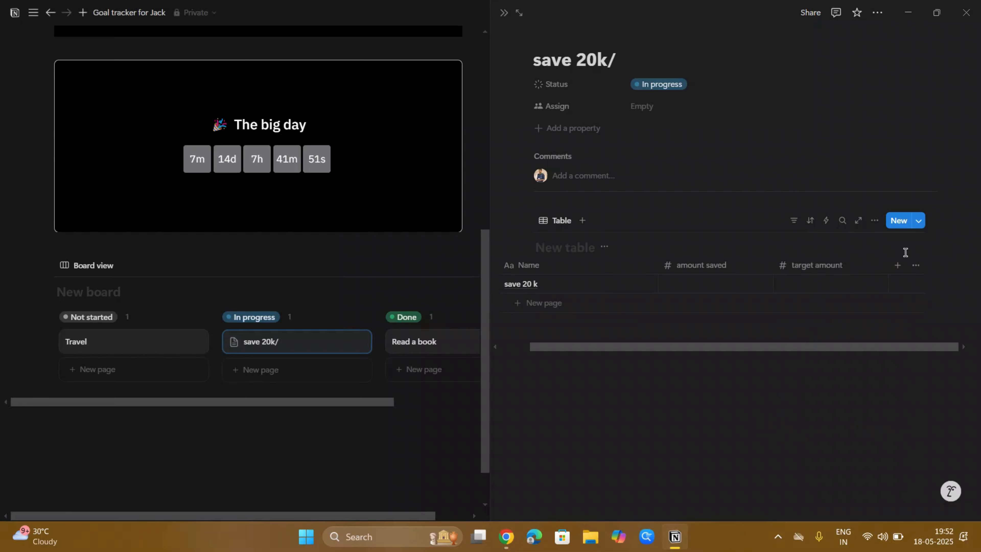
Add a Formula property to the savings table
left_click(901, 267)
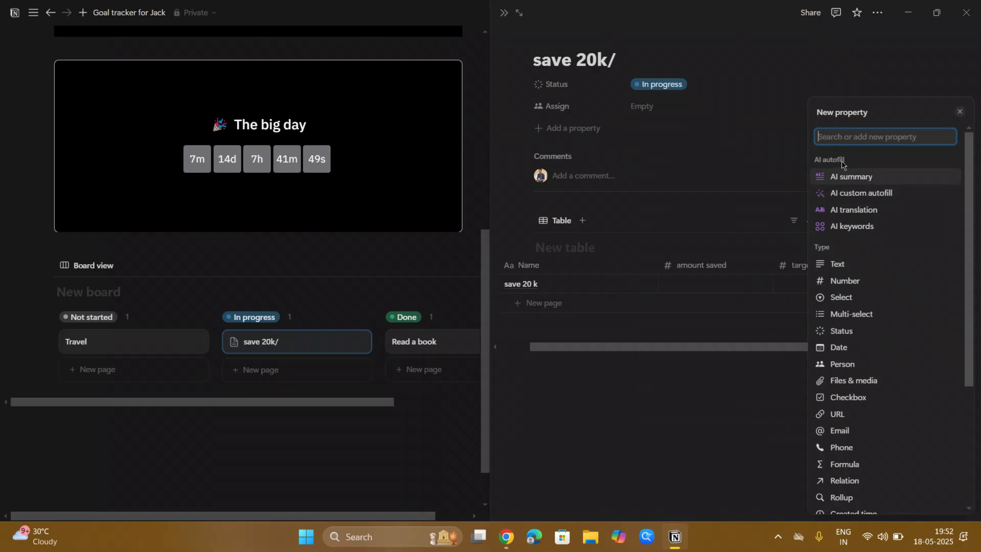
type("form")
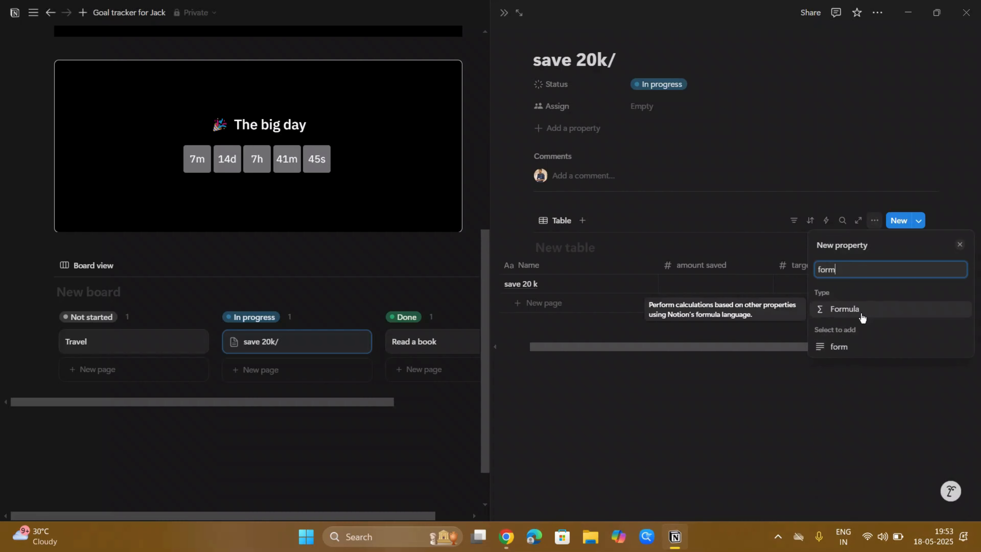
left_click(862, 316)
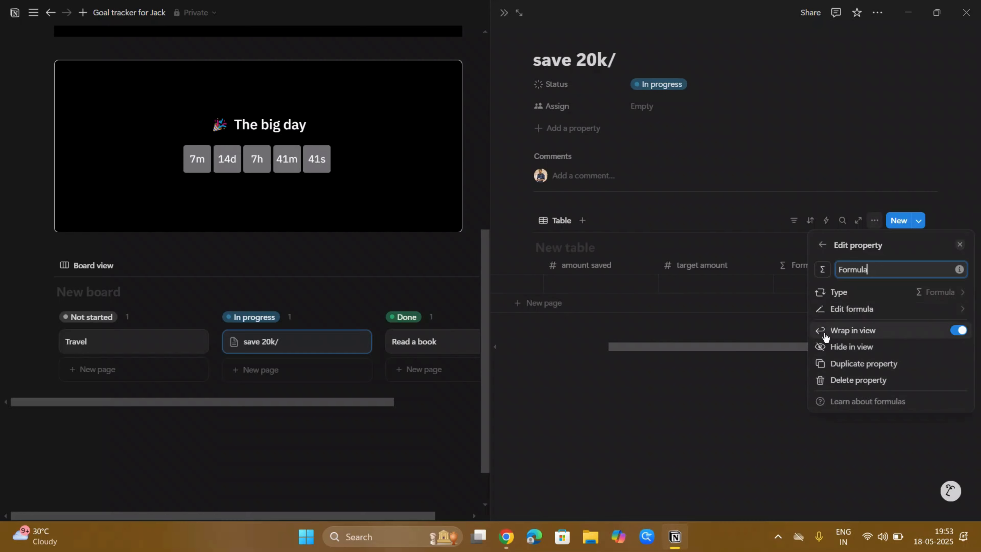
left_click(782, 362)
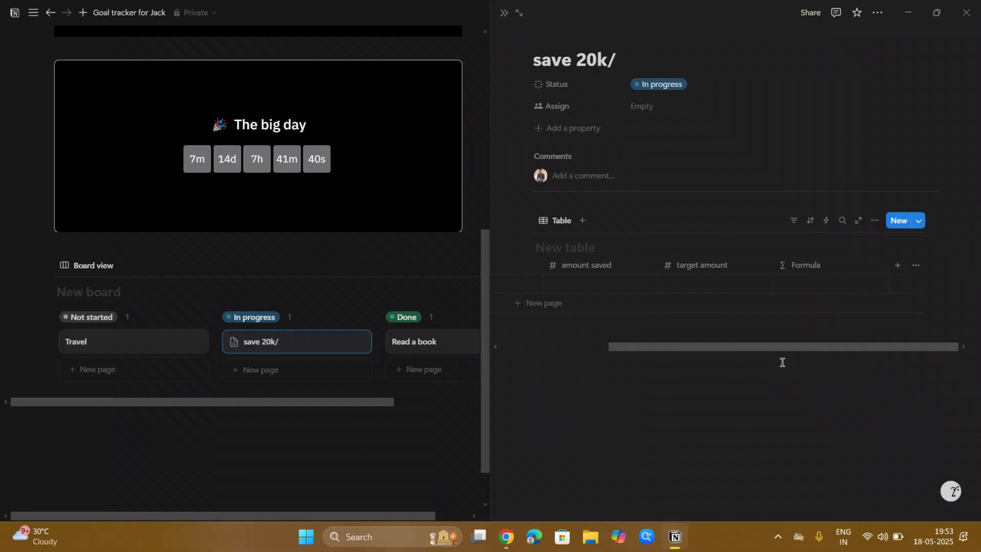
left_click(830, 270)
left_click(758, 417)
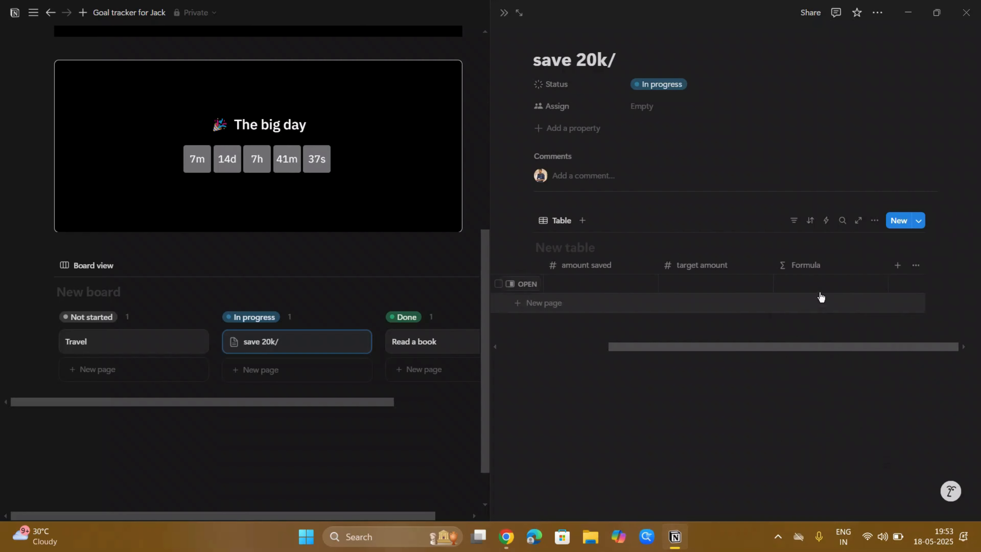
Enter a formula in the Formula column that divides "amount saved" by "target amount"
left_click(813, 286)
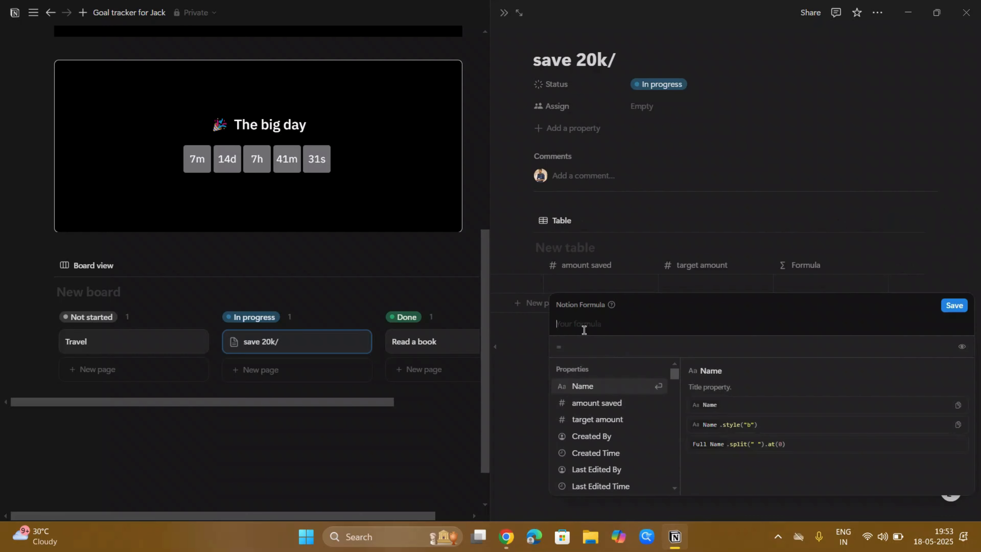
left_click(598, 402)
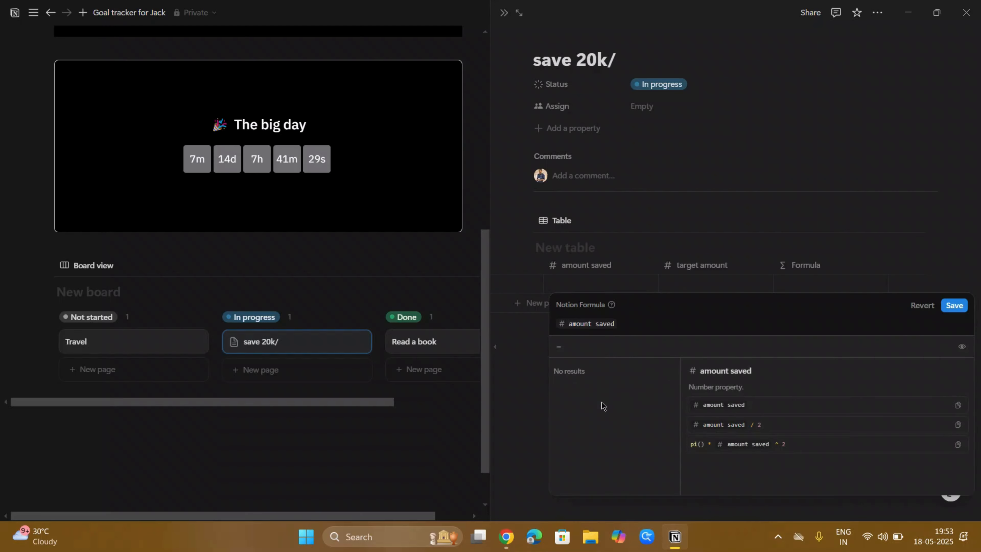
type("/")
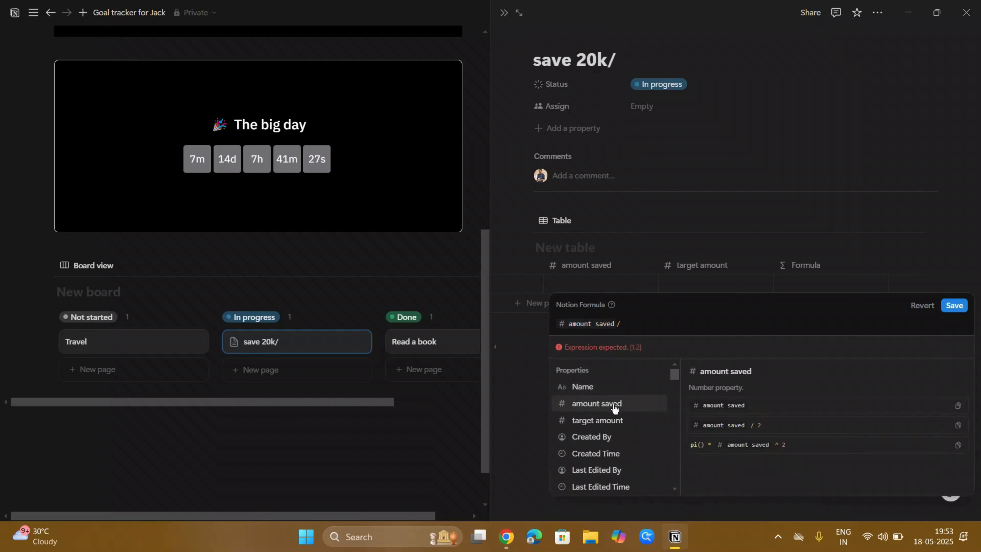
left_click(606, 427)
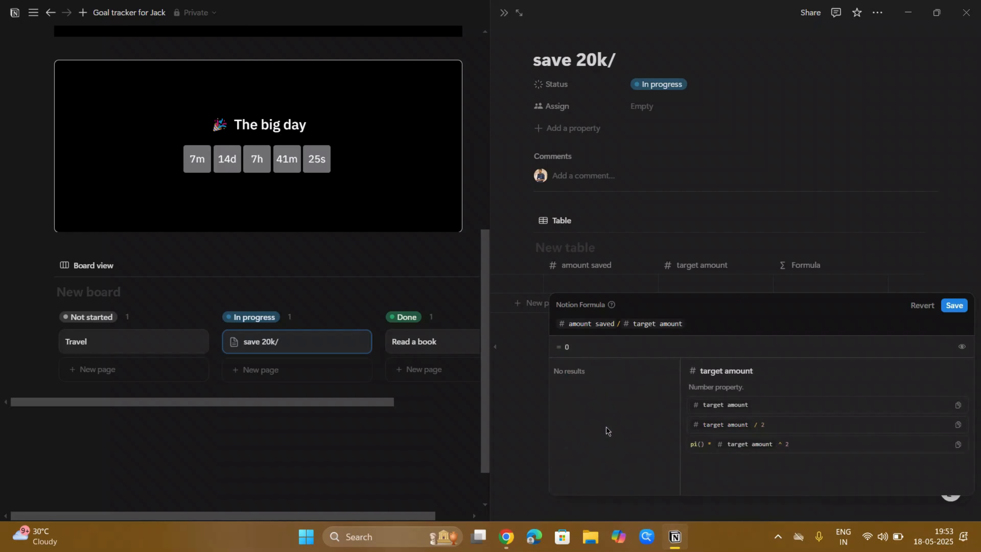
left_click(548, 425)
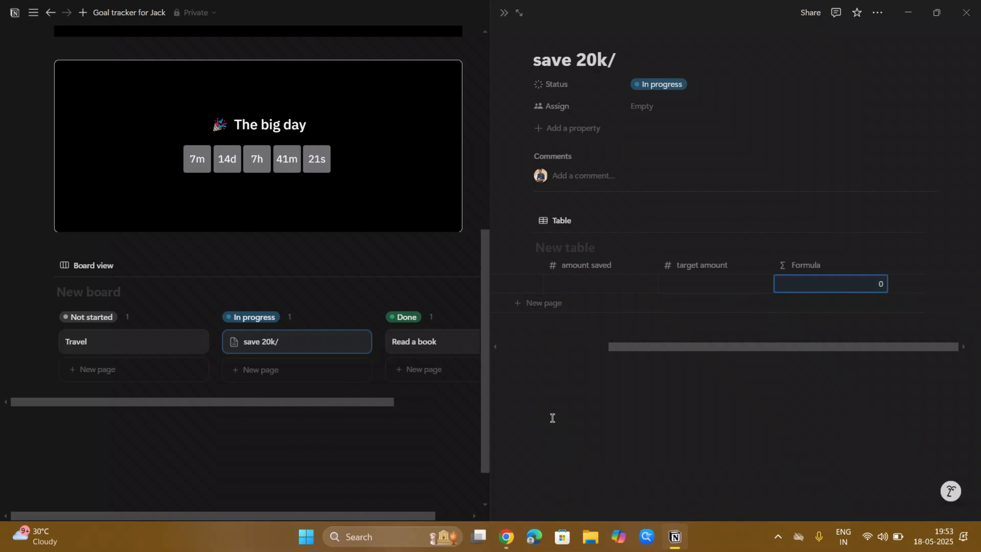
Set the "amount saved" value of the "save 20 k" row to 2000
left_click(612, 285)
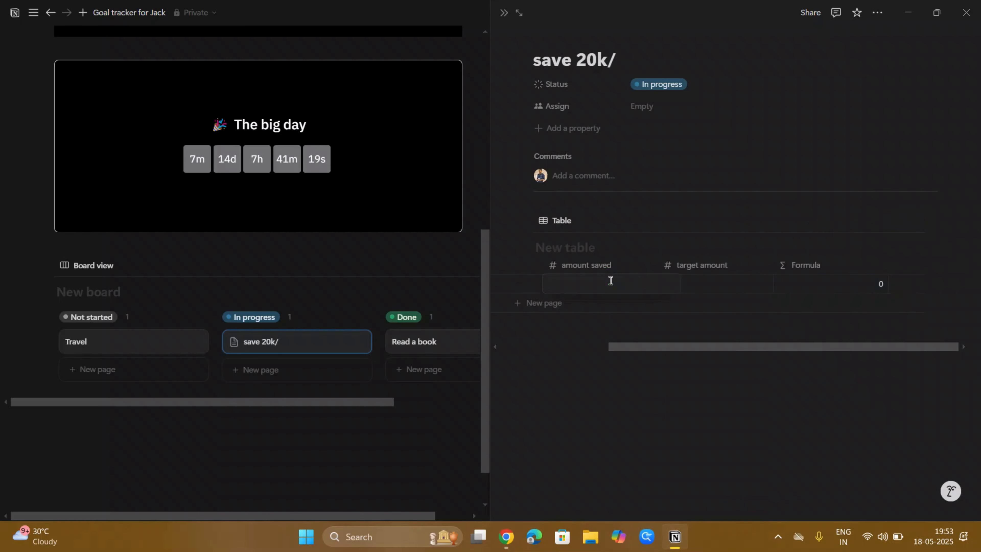
type("2020")
key("BackSpace")
key("BackSpace")
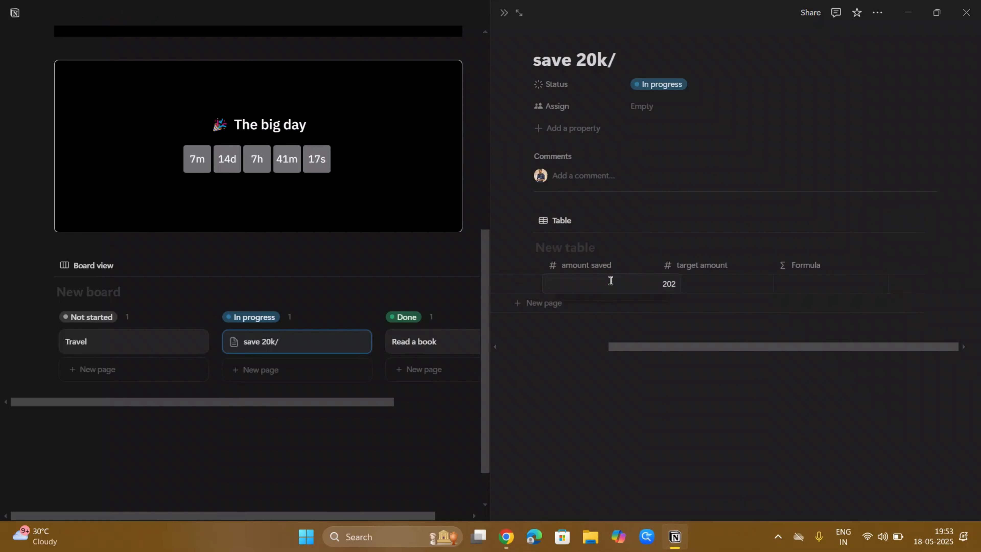
type("00")
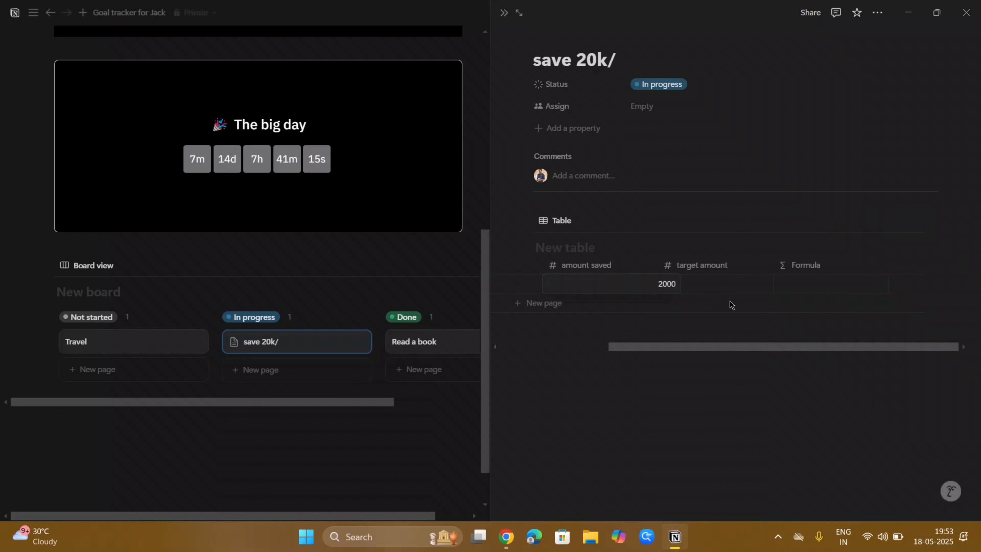
key("Return")
Set the "target amount" value of the "save 20 k" row to 20000
left_click(729, 285)
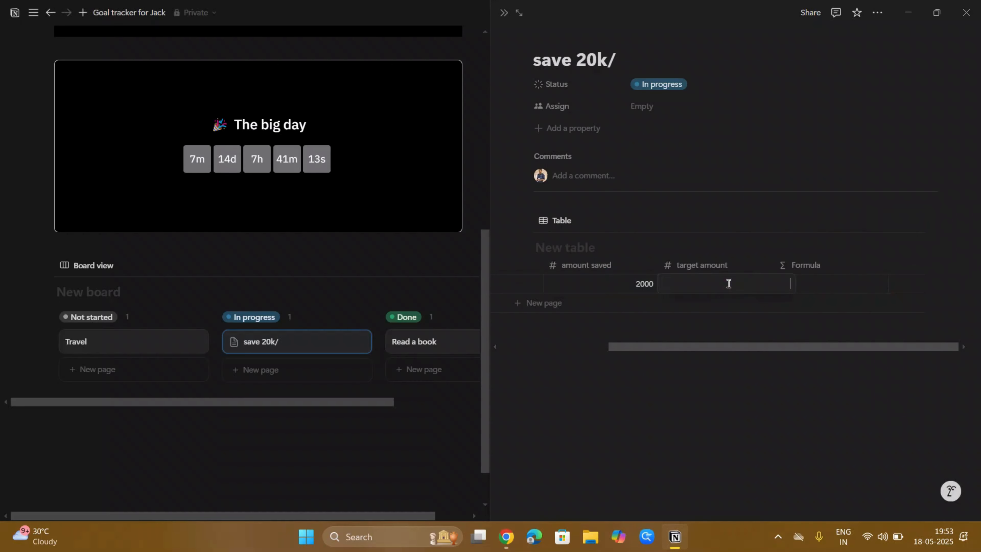
type("2000")
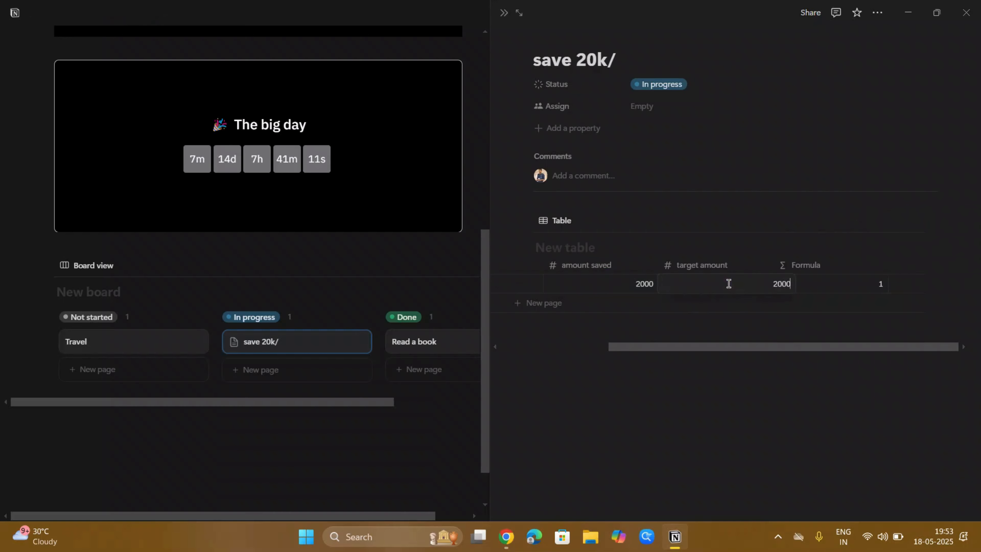
type("0")
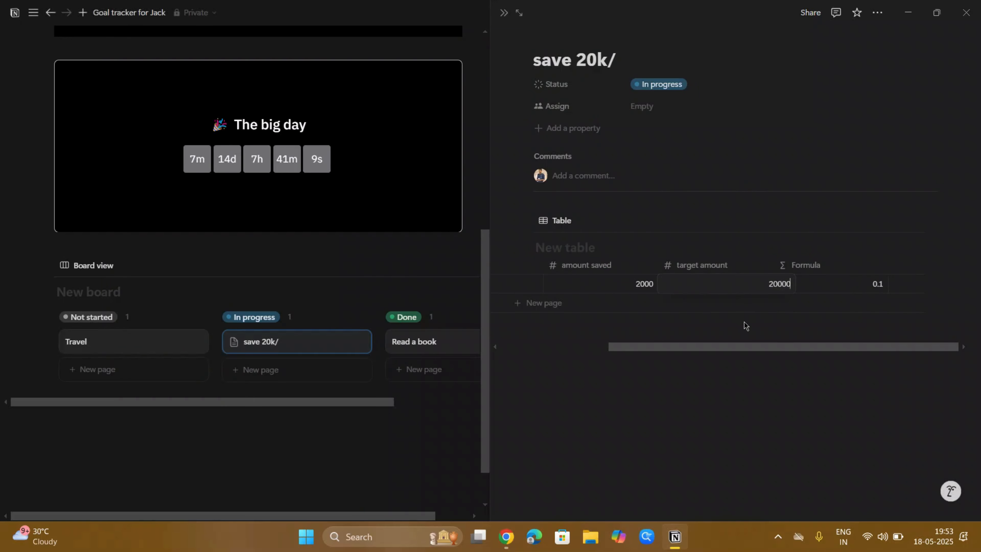
key("Return")
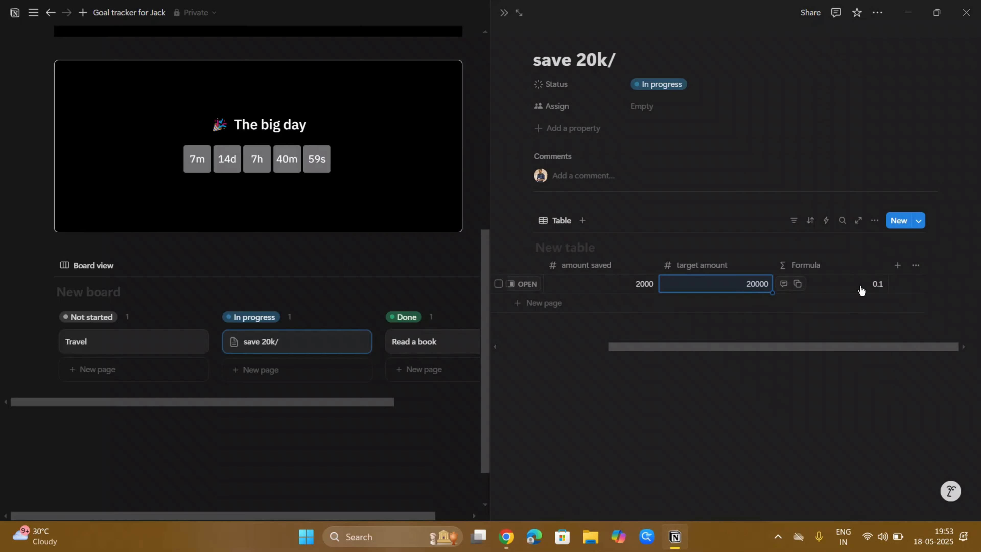
right_click(859, 286)
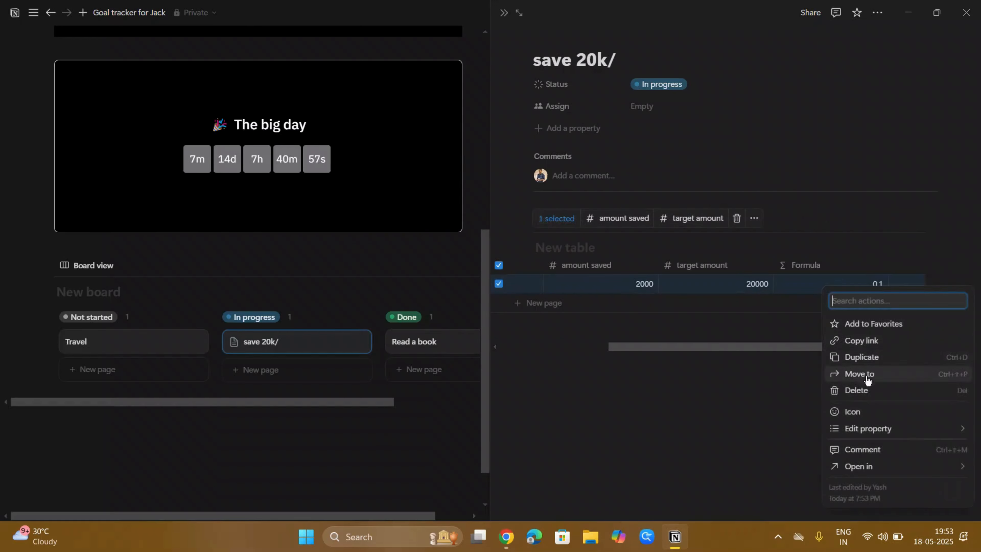
left_click(763, 399)
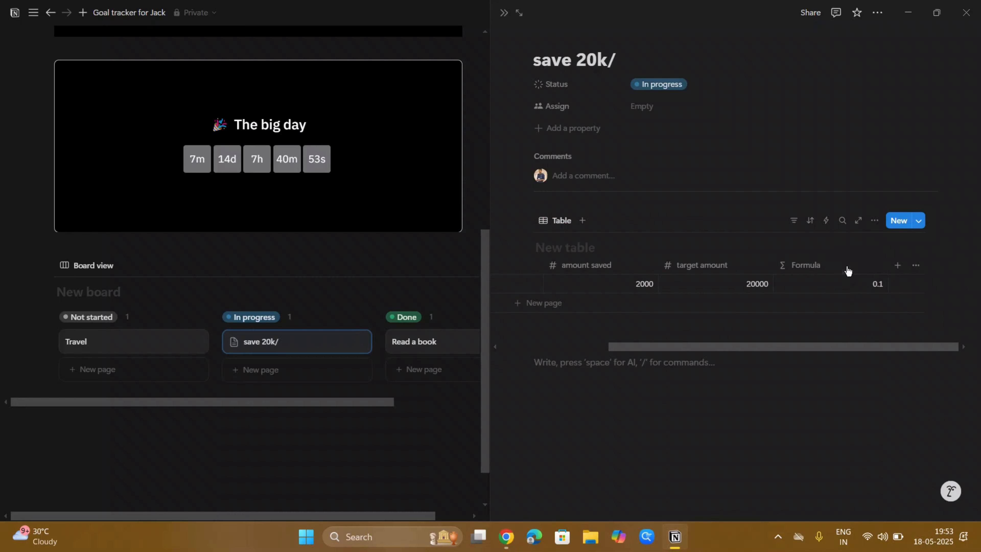
left_click(875, 284)
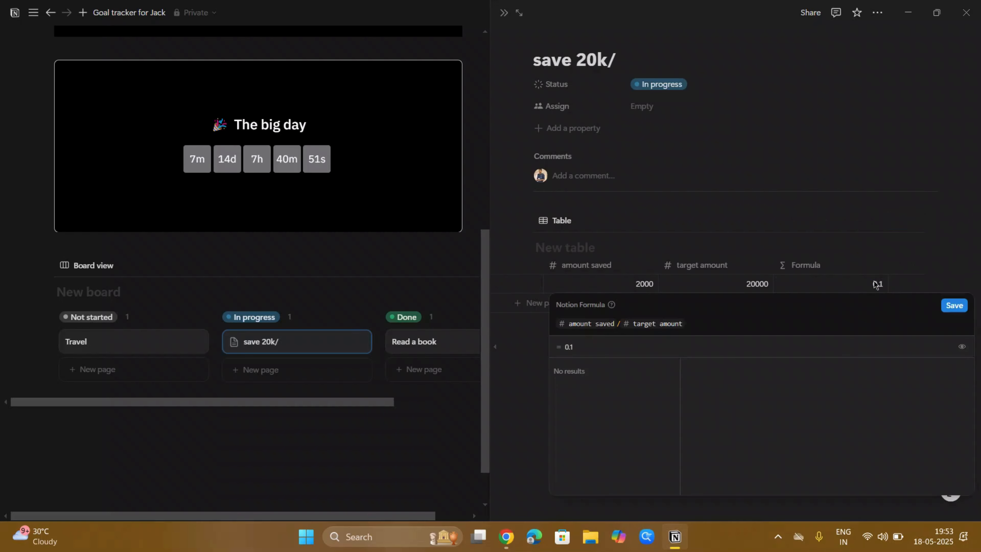
left_click(860, 274)
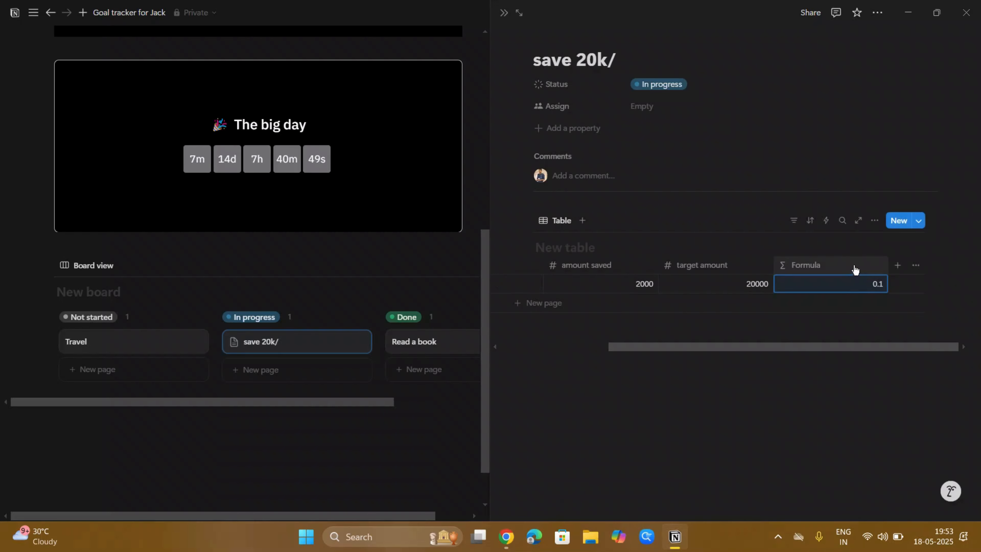
Show the Formula property as a bar and set the bar's color to Yellow
left_click(854, 268)
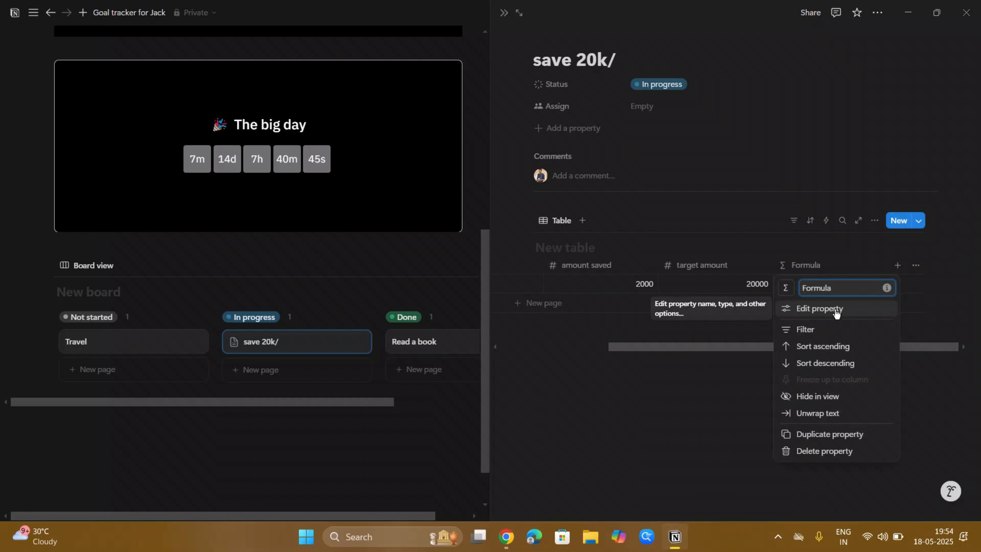
left_click(836, 310)
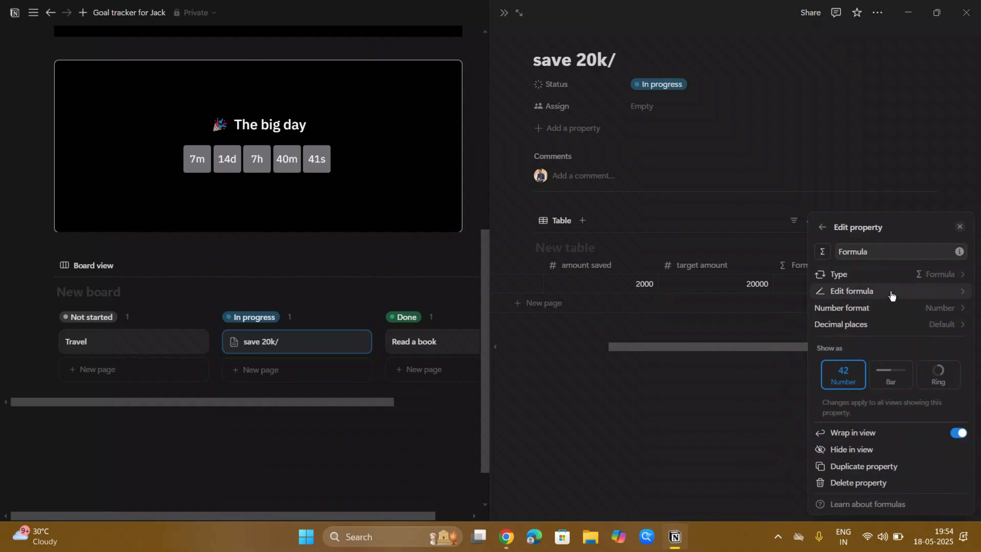
left_click(890, 377)
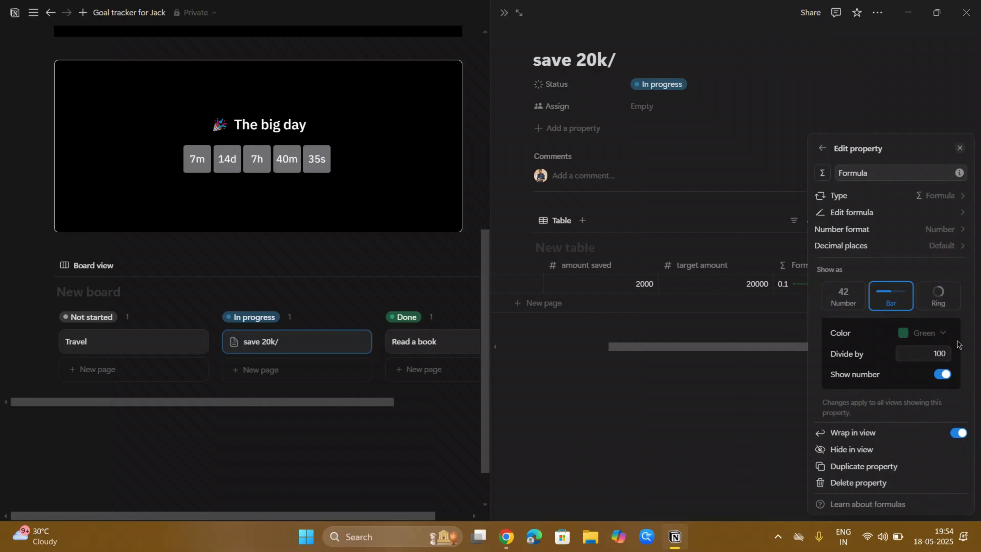
left_click(929, 333)
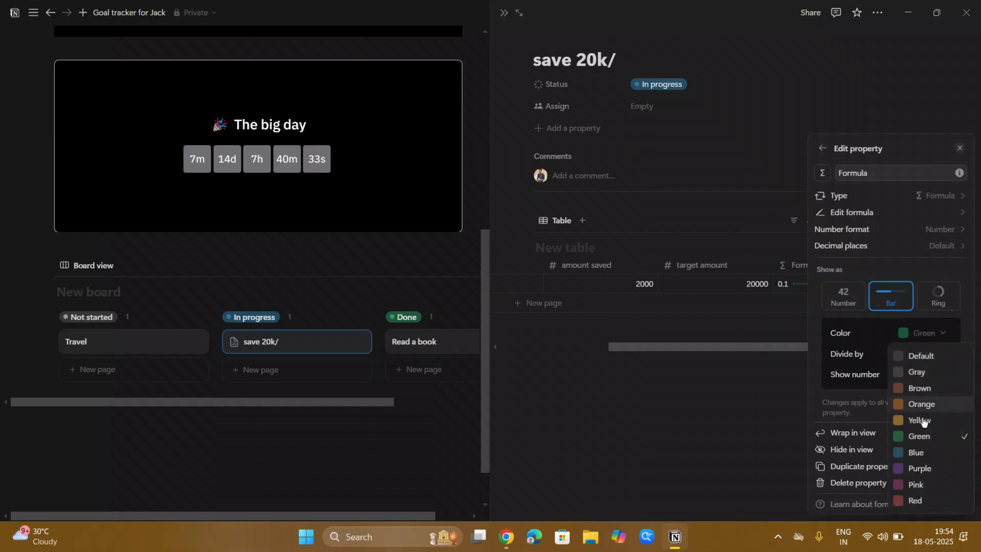
left_click(921, 421)
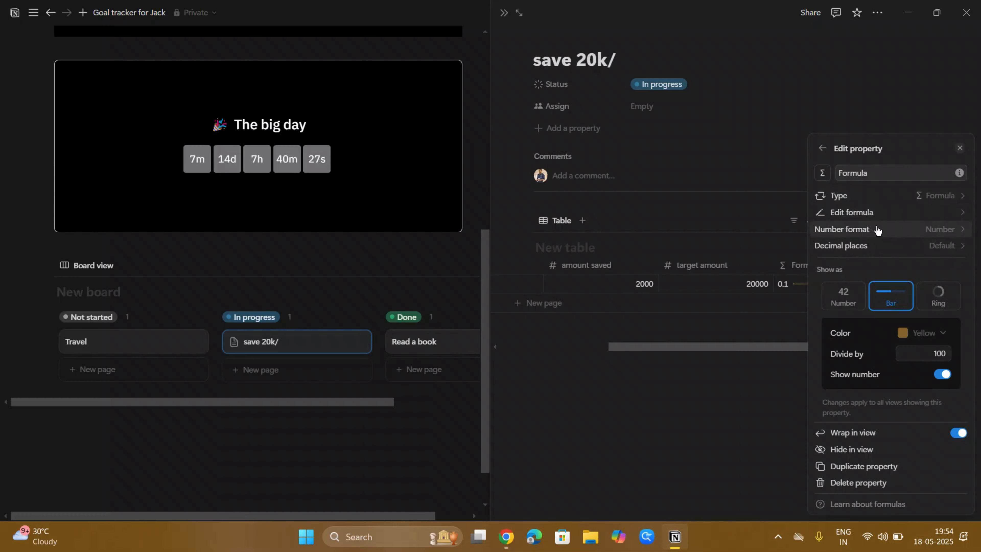
Change the Formula property's number format to Percent
left_click(878, 229)
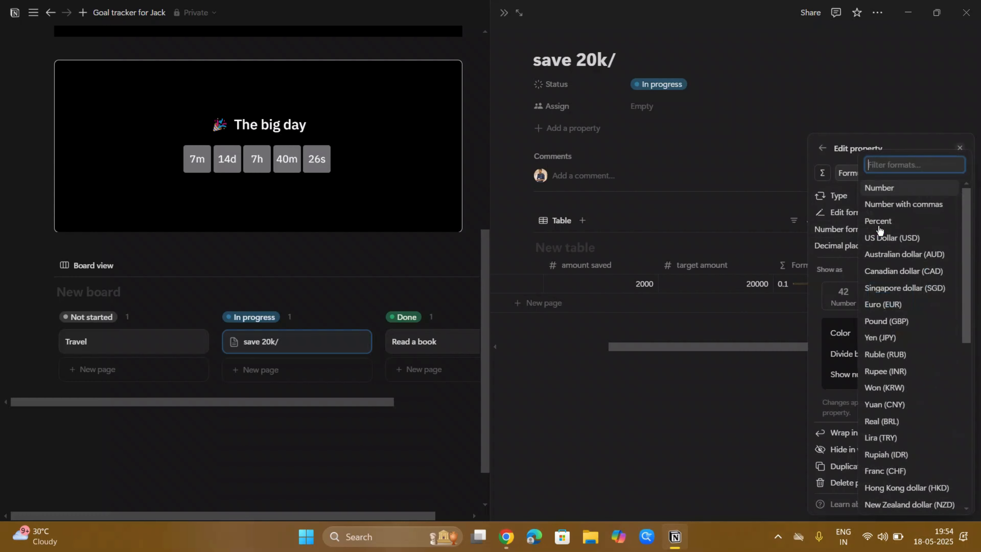
left_click(896, 227)
left_click(752, 429)
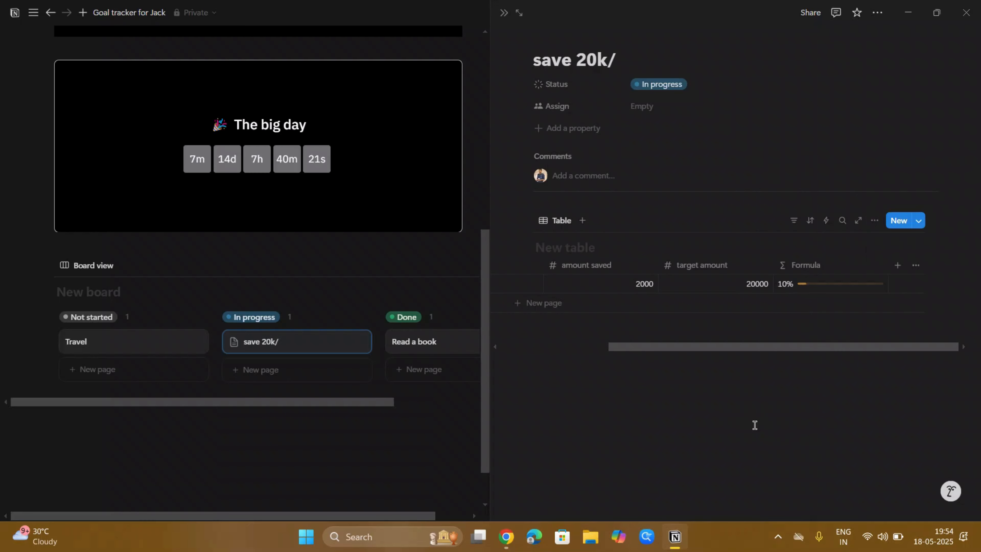
Check the full savings table, close the "save 20k" card and review the goal tracker page above the board
left_click_drag(763, 346, 670, 345)
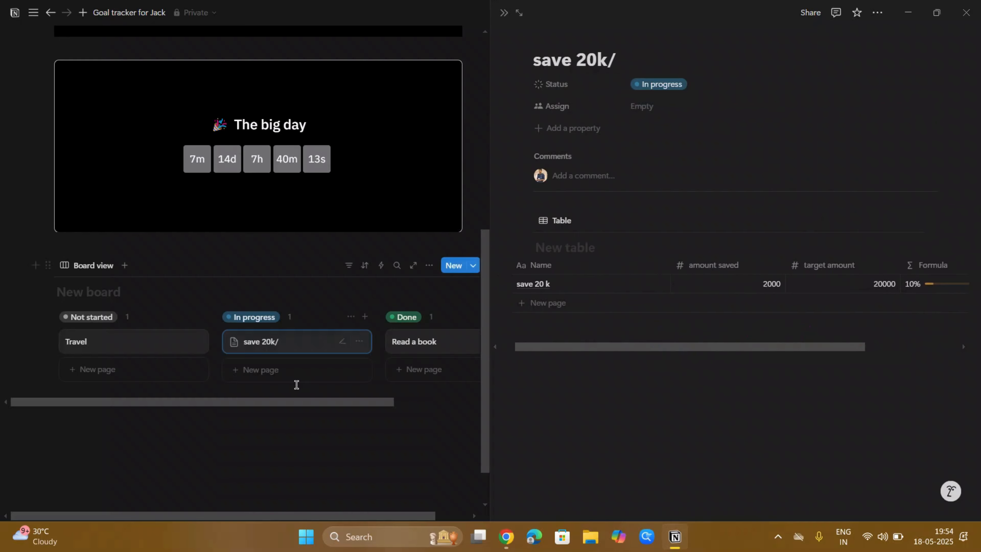
left_click(266, 439)
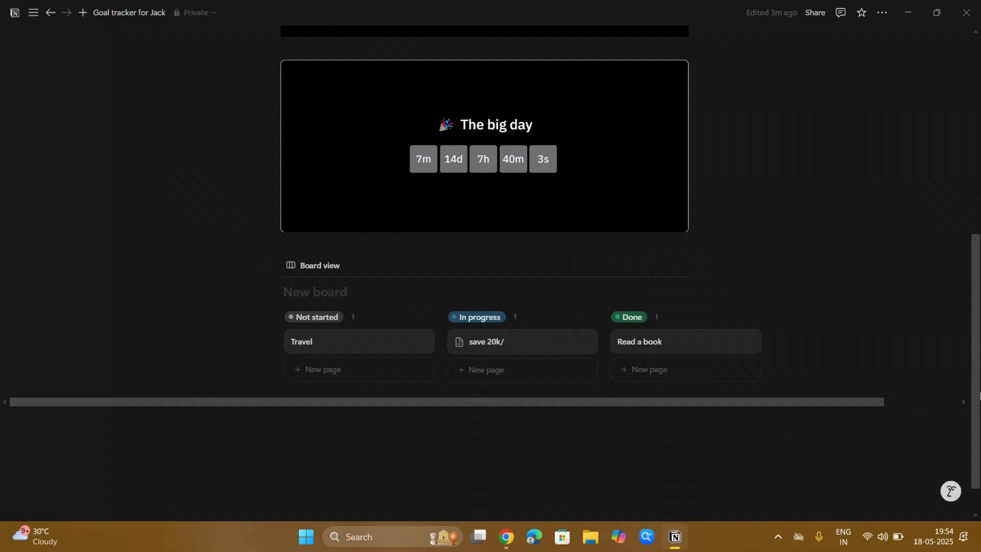
left_click_drag(977, 394, 939, 344)
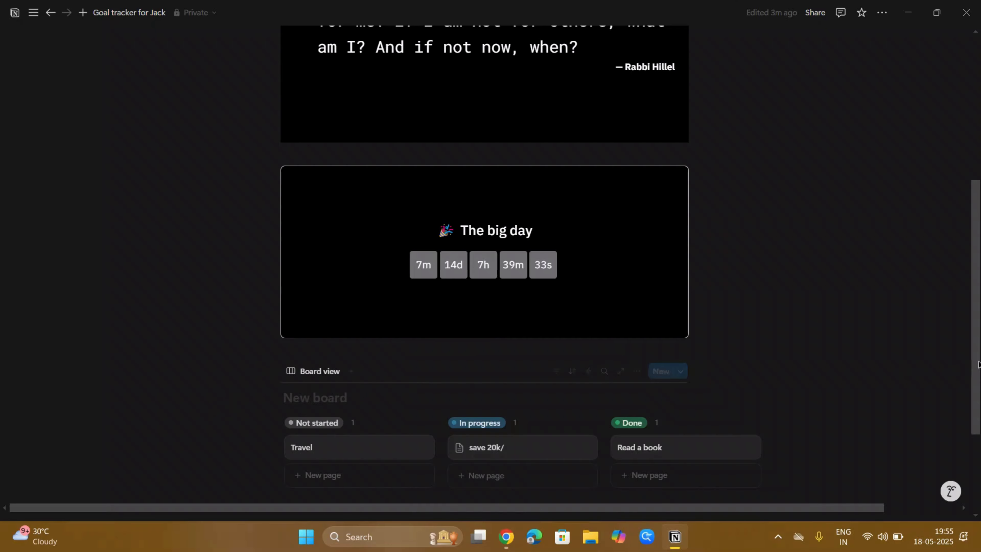
left_click_drag(975, 357, 974, 325)
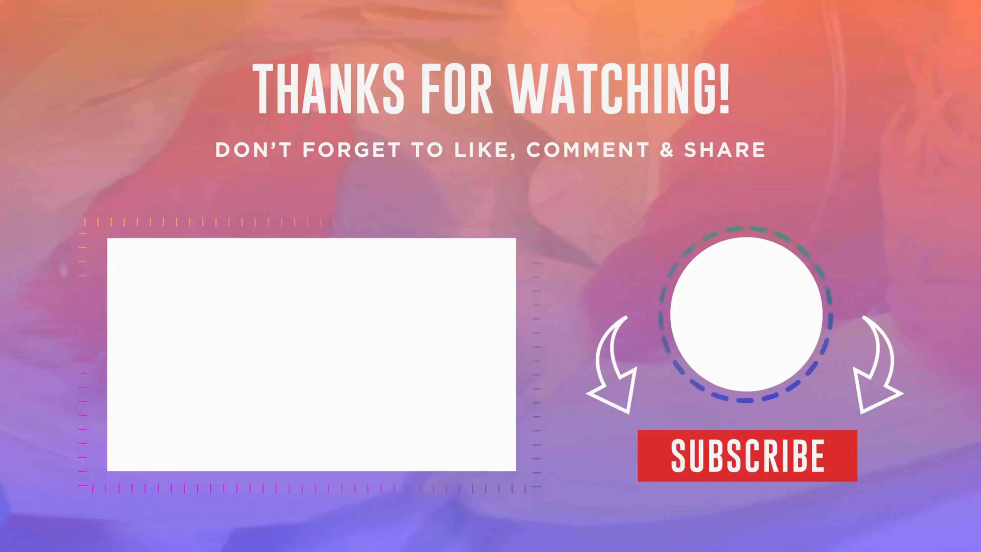